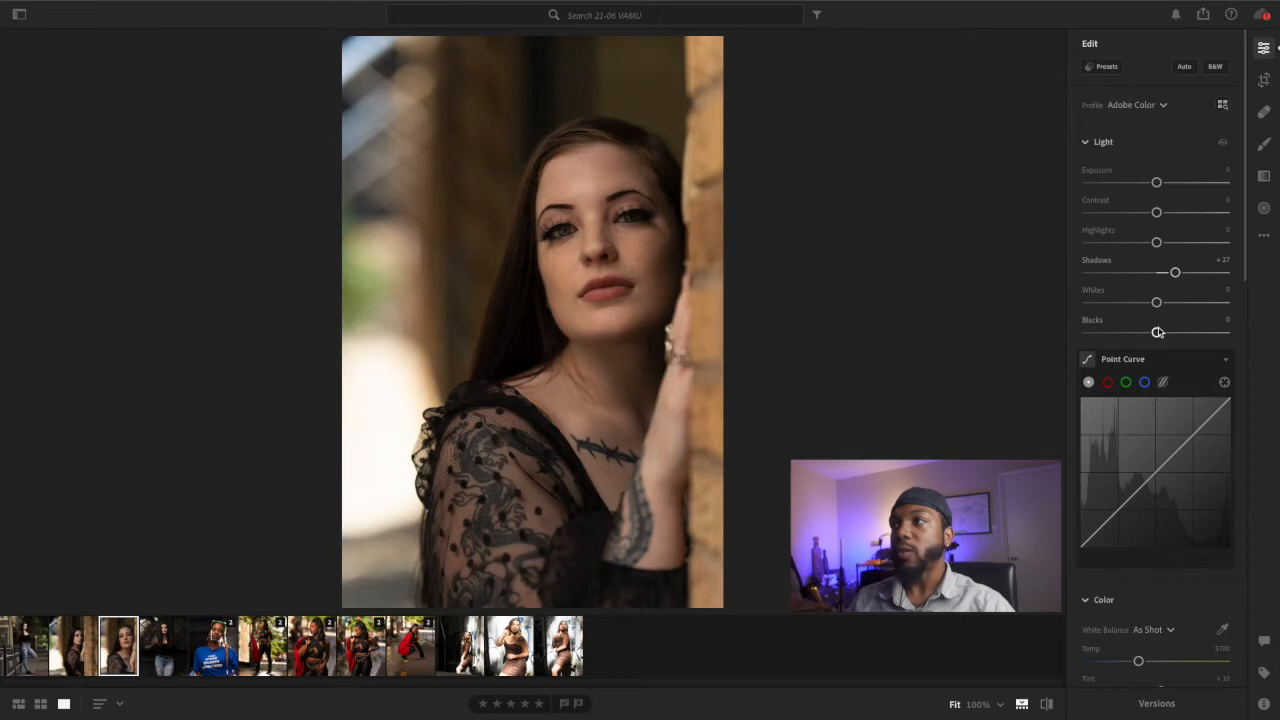
# Raise the portrait's Blacks to +23 in the Light adjustments.
pyautogui.moveTo(1158, 333); pyautogui.dragTo(1169, 333)
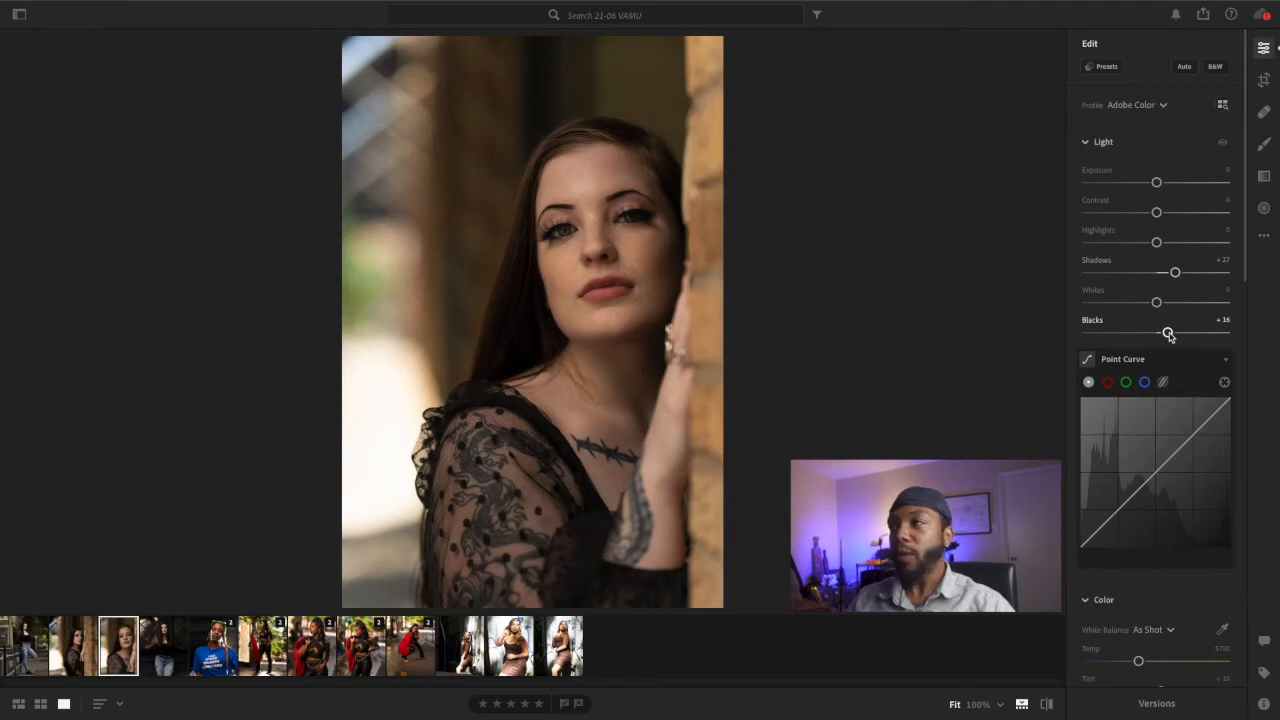
pyautogui.moveTo(1169, 333)
pyautogui.mouseDown()
pyautogui.moveTo(1246, 335)
pyautogui.moveTo(1089, 333)
pyautogui.moveTo(1176, 338)
pyautogui.mouseUp()
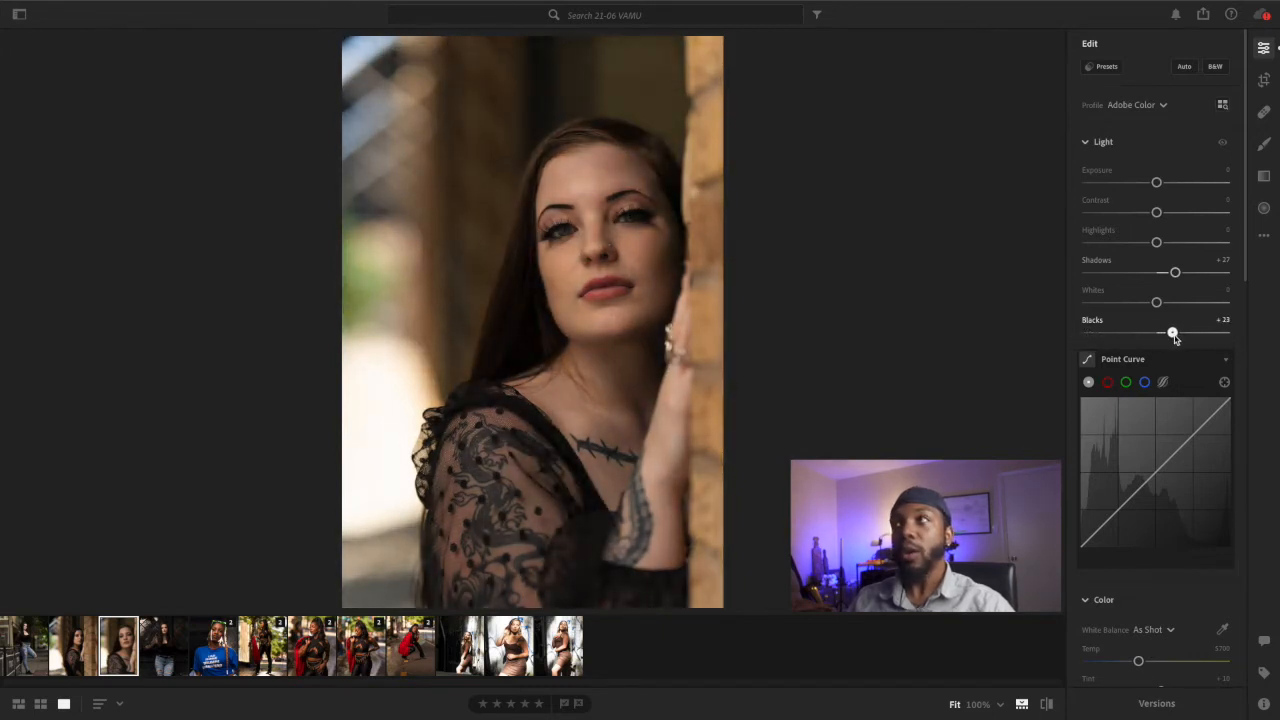
# Compare the portrait with the Light edits hidden and shown to judge the lifted shadows and blacks.
pyautogui.click(1223, 147)
pyautogui.click(1223, 147)
pyautogui.click(1223, 147)
pyautogui.click(1223, 147)
pyautogui.click(1223, 147)
pyautogui.click(1223, 147)
pyautogui.click(1223, 147)
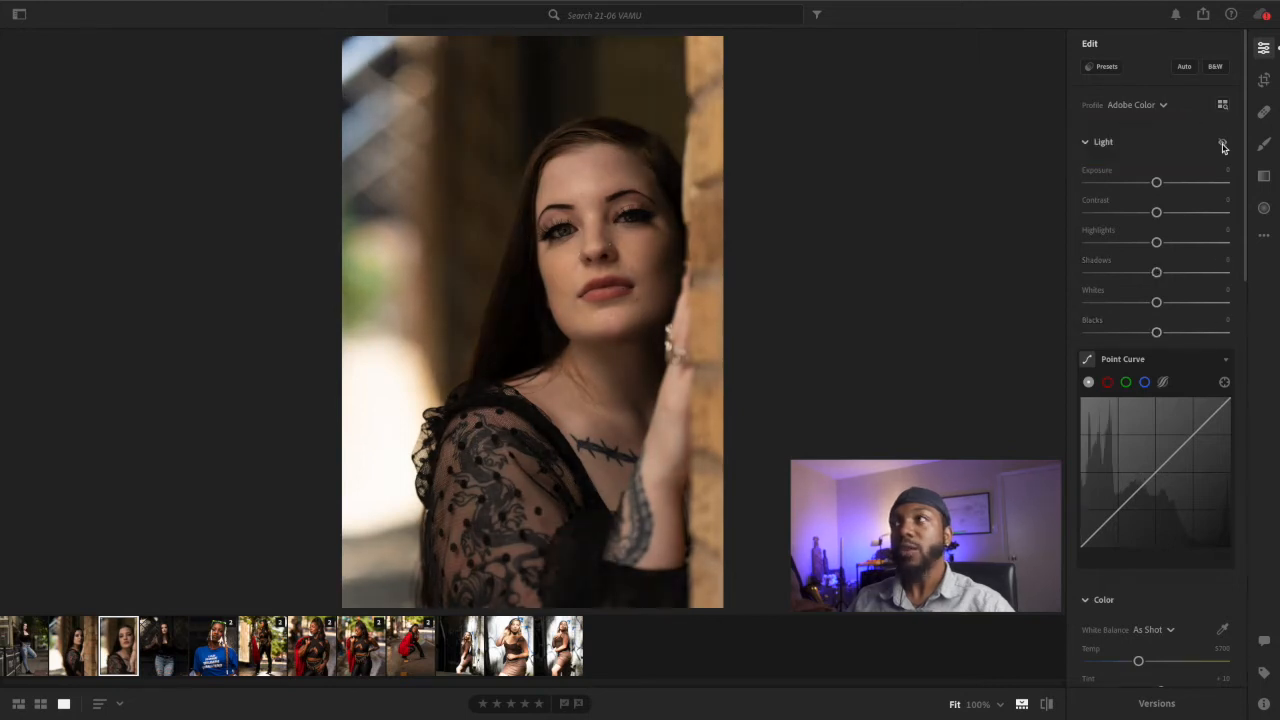
pyautogui.click(1223, 147)
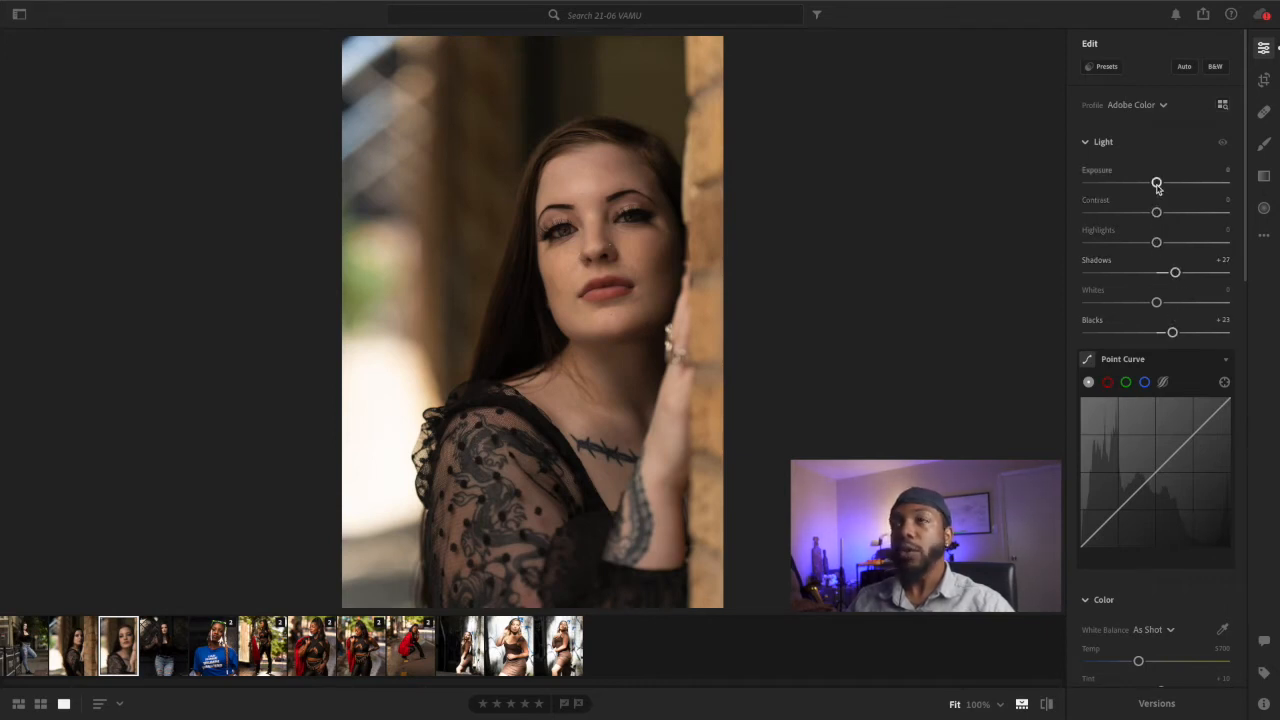
# Brighten the portrait by setting the Exposure to +0.40.
pyautogui.moveTo(1157, 187)
pyautogui.mouseDown()
pyautogui.moveTo(1198, 188)
pyautogui.moveTo(1177, 189)
pyautogui.mouseUp()
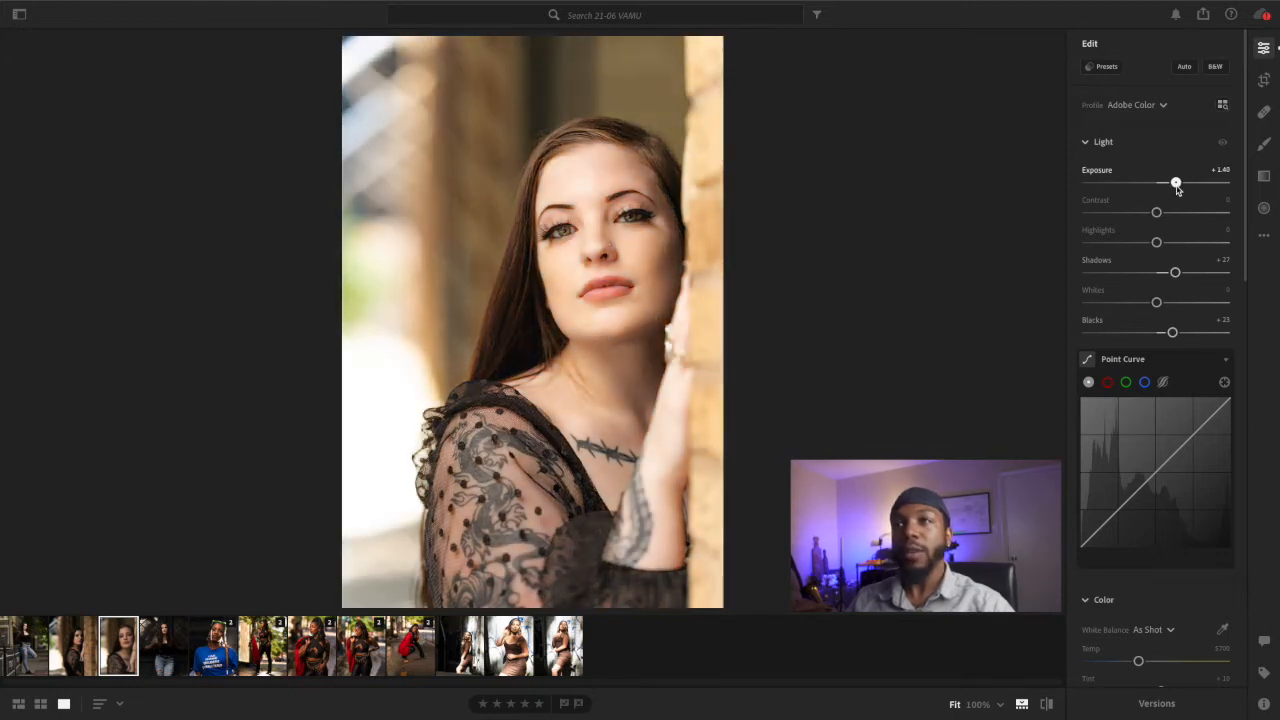
pyautogui.moveTo(1177, 189); pyautogui.dragTo(1173, 189)
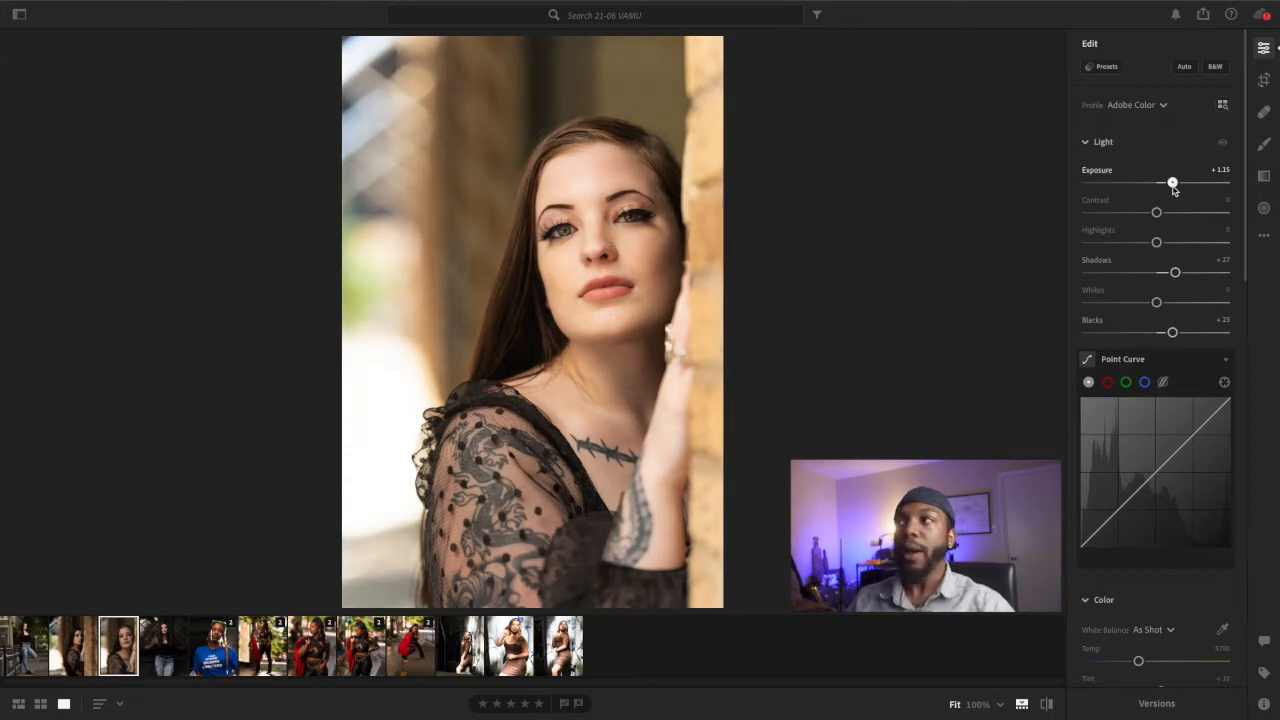
pyautogui.moveTo(1173, 187); pyautogui.dragTo(1163, 189)
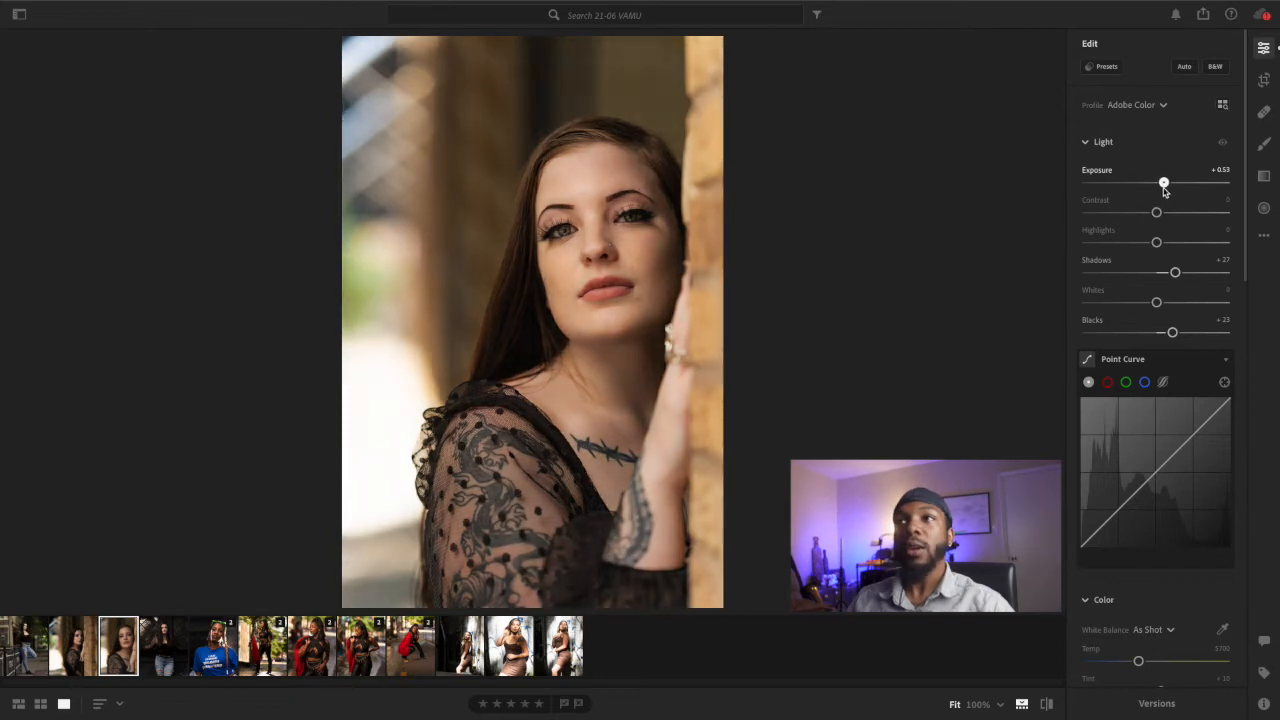
# Set Shadows to +32, Highlights to -8 and Contrast to +6, and compare the portrait with and without the Light edits.
pyautogui.moveTo(1175, 274); pyautogui.dragTo(1178, 275)
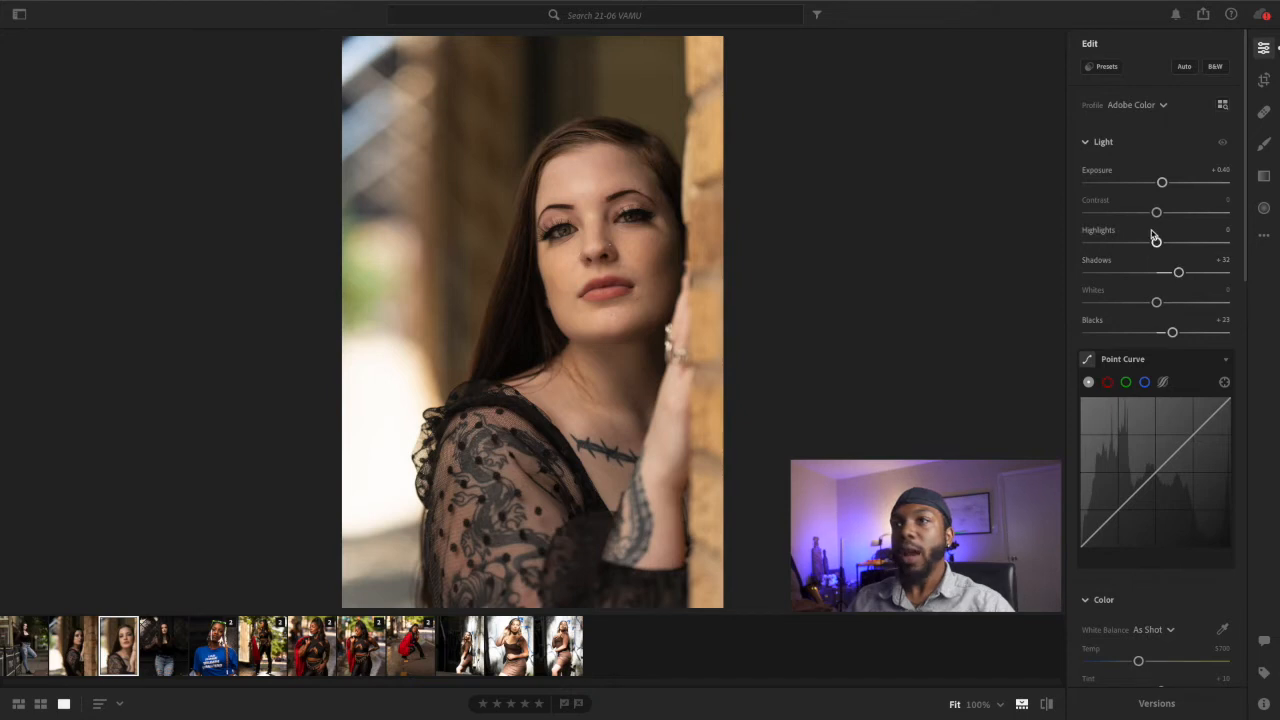
pyautogui.moveTo(1156, 246); pyautogui.dragTo(1151, 248)
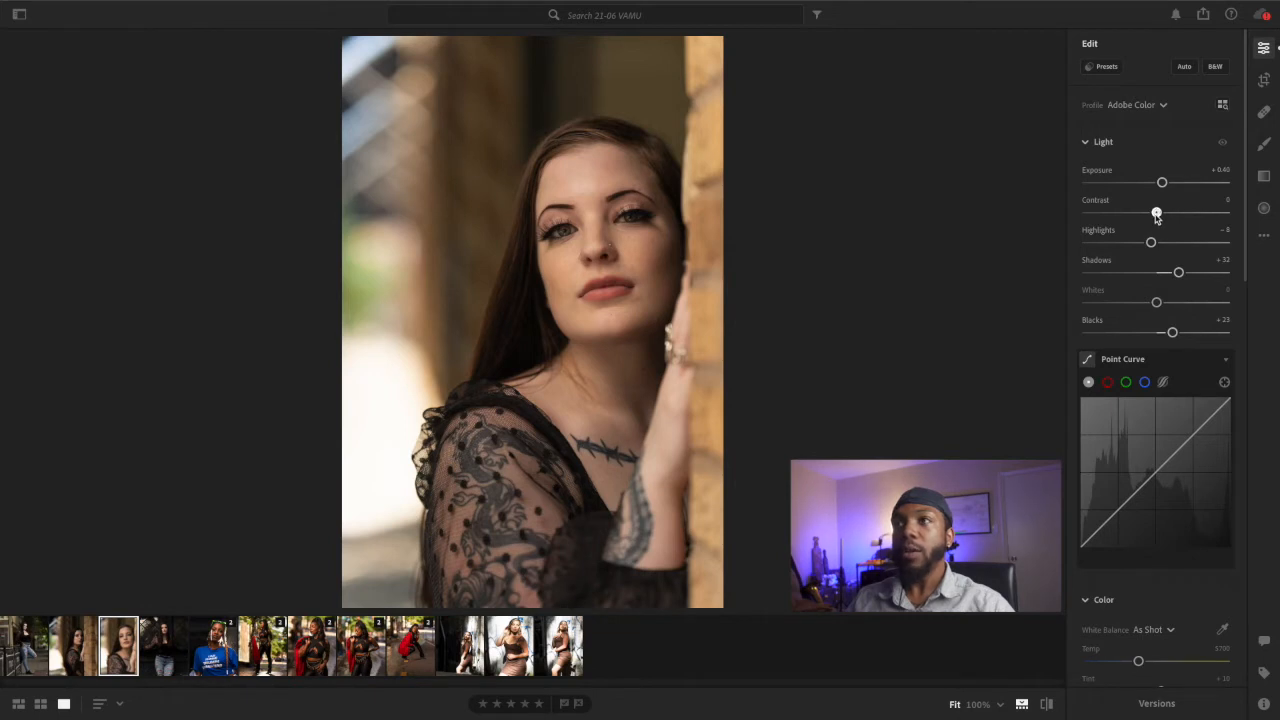
pyautogui.moveTo(1156, 216); pyautogui.dragTo(1161, 217)
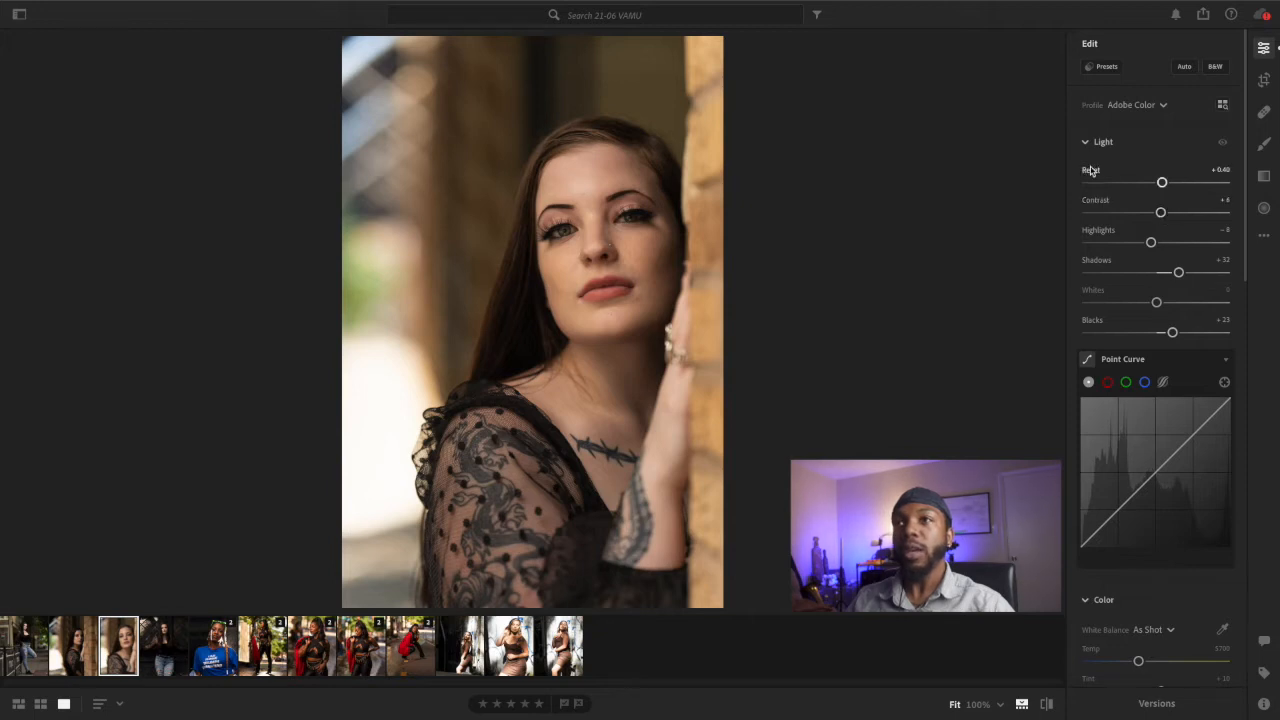
pyautogui.click(1221, 146)
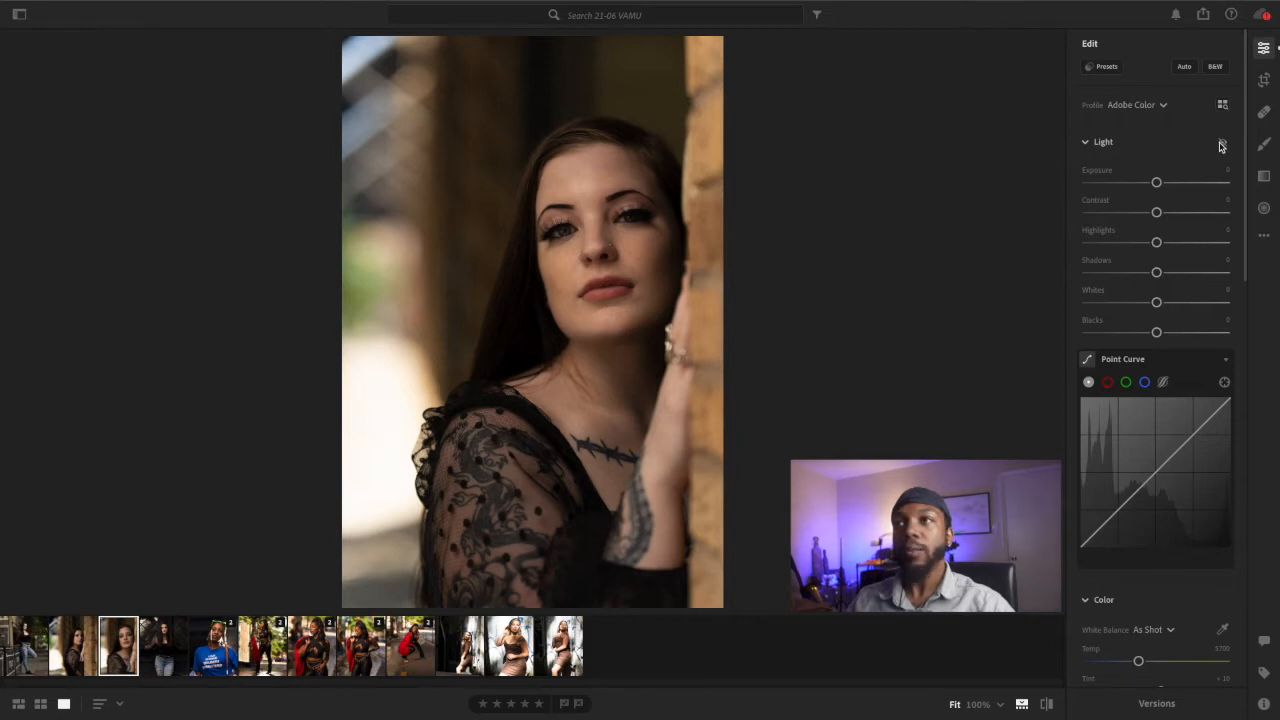
pyautogui.click(1221, 146)
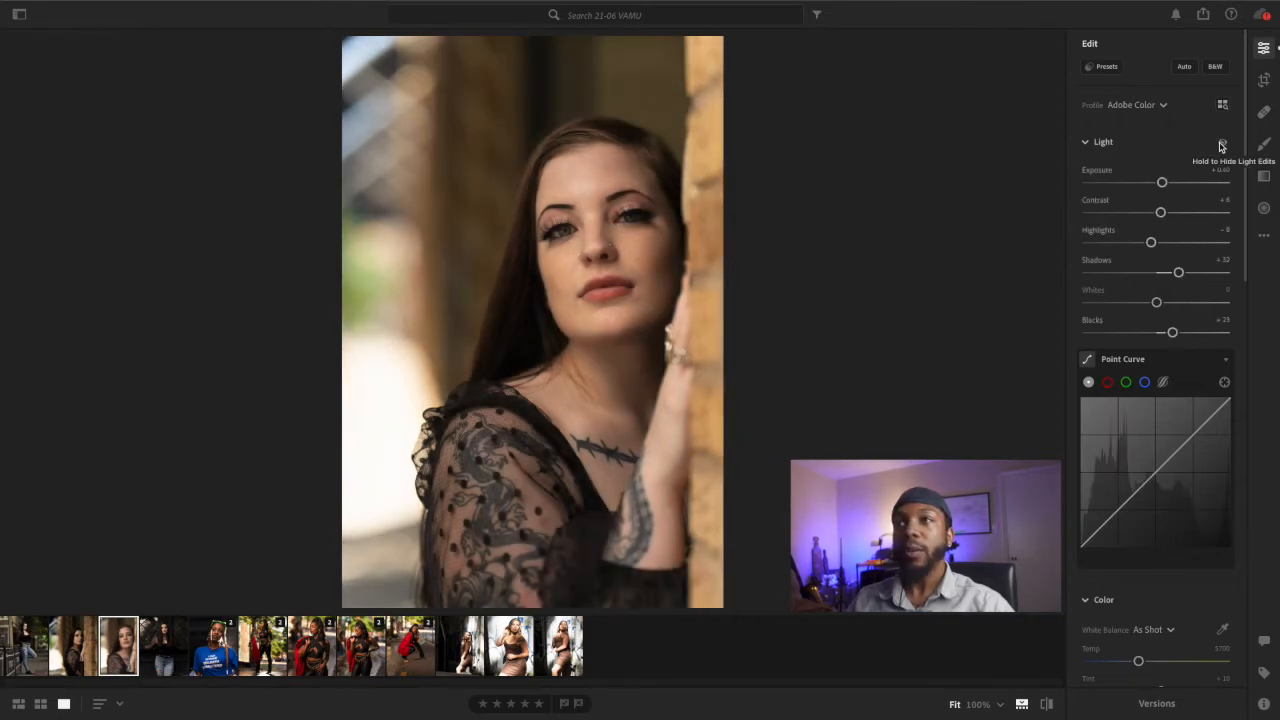
pyautogui.click(1221, 146)
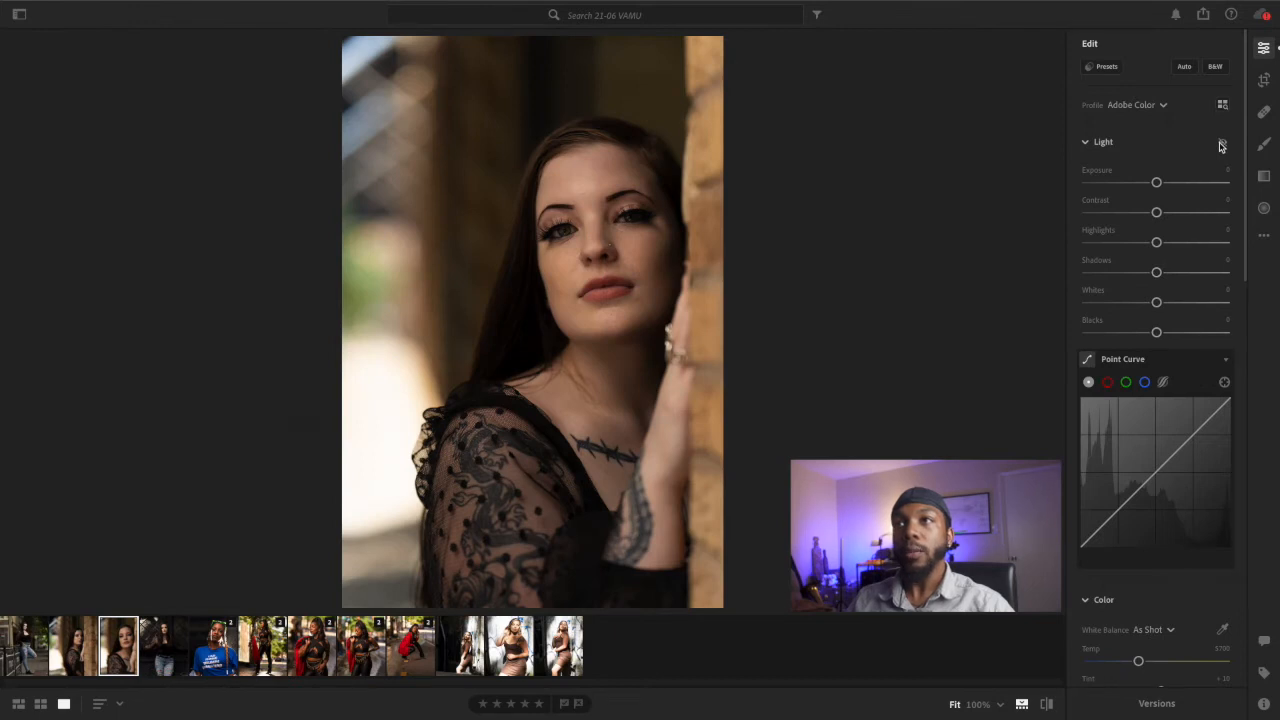
pyautogui.click(1221, 146)
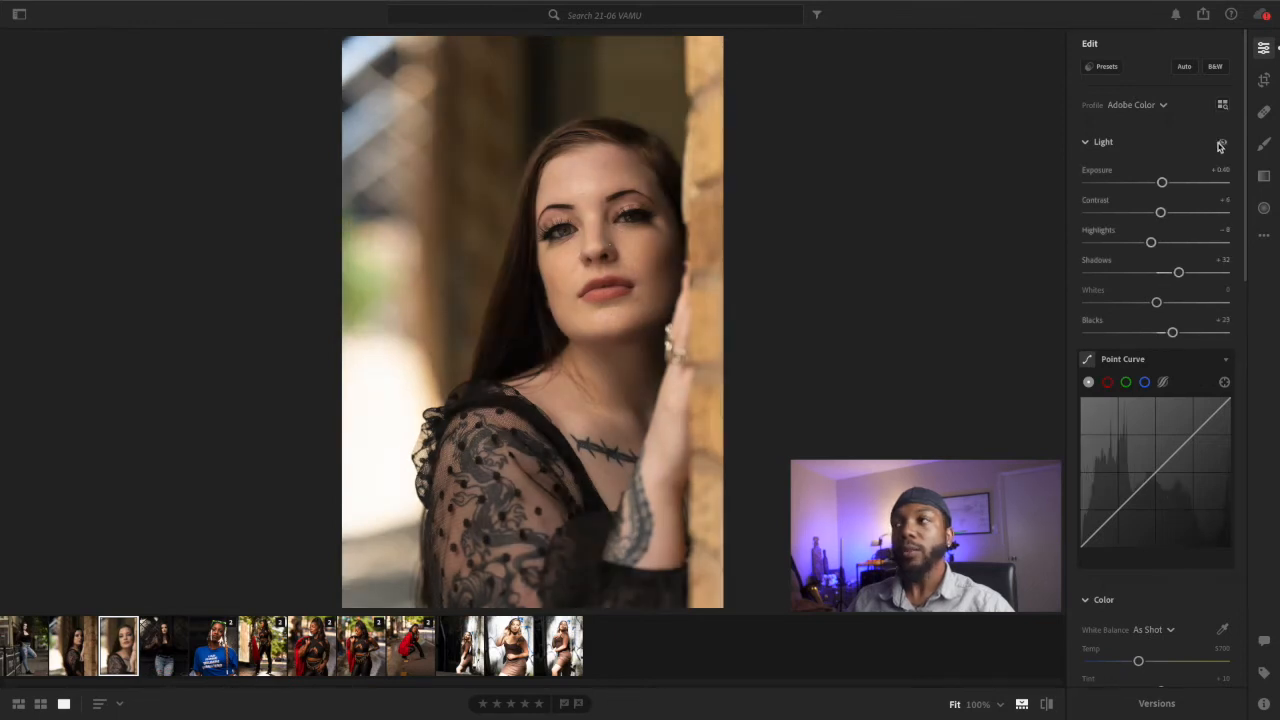
# Shape the point curve with a midtone point at about 50.2/51.8 and a shadow point at about 26.3/24.7, and compare the effect.
pyautogui.scroll(-1, 1186, 337)
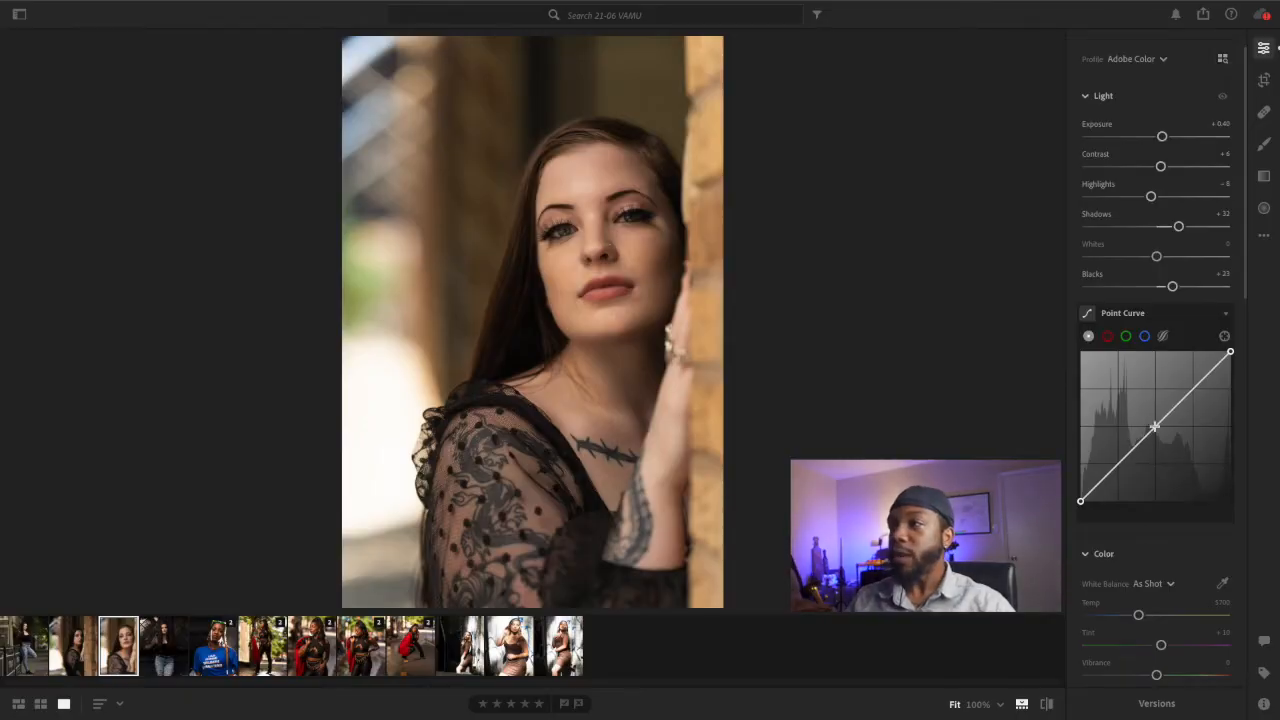
pyautogui.click(1155, 426)
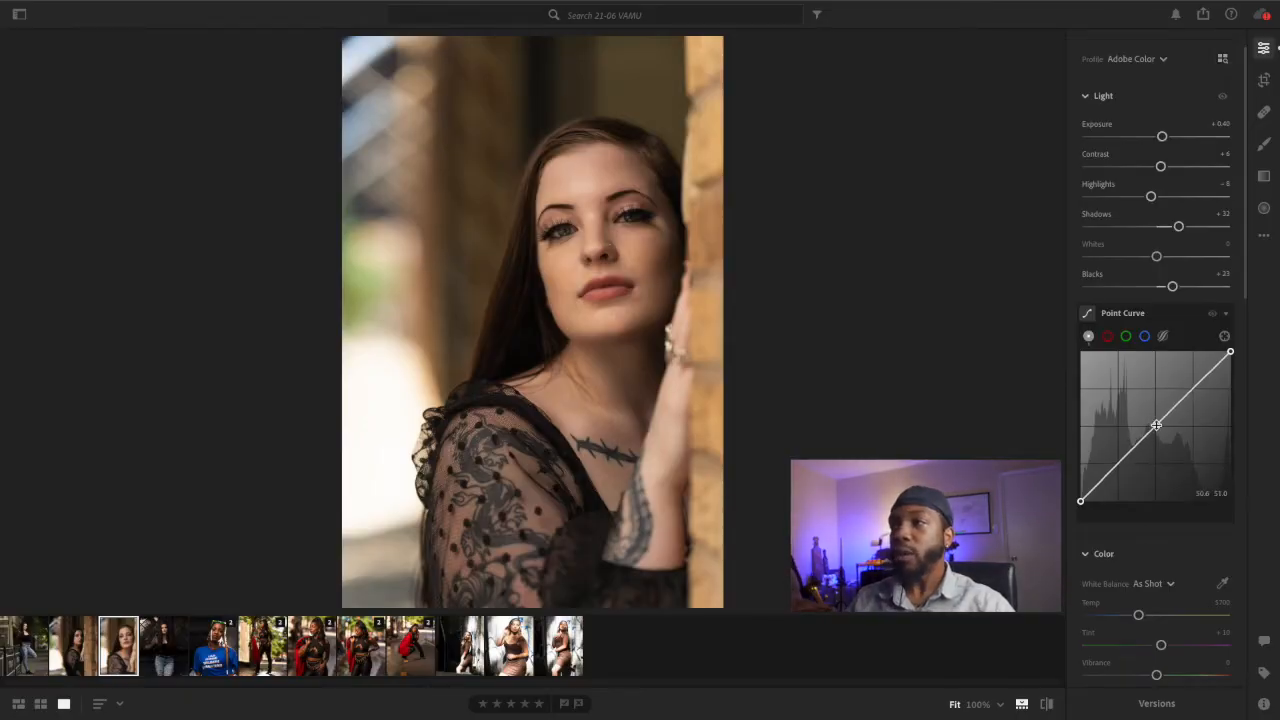
pyautogui.moveTo(1156, 426); pyautogui.dragTo(1157, 426)
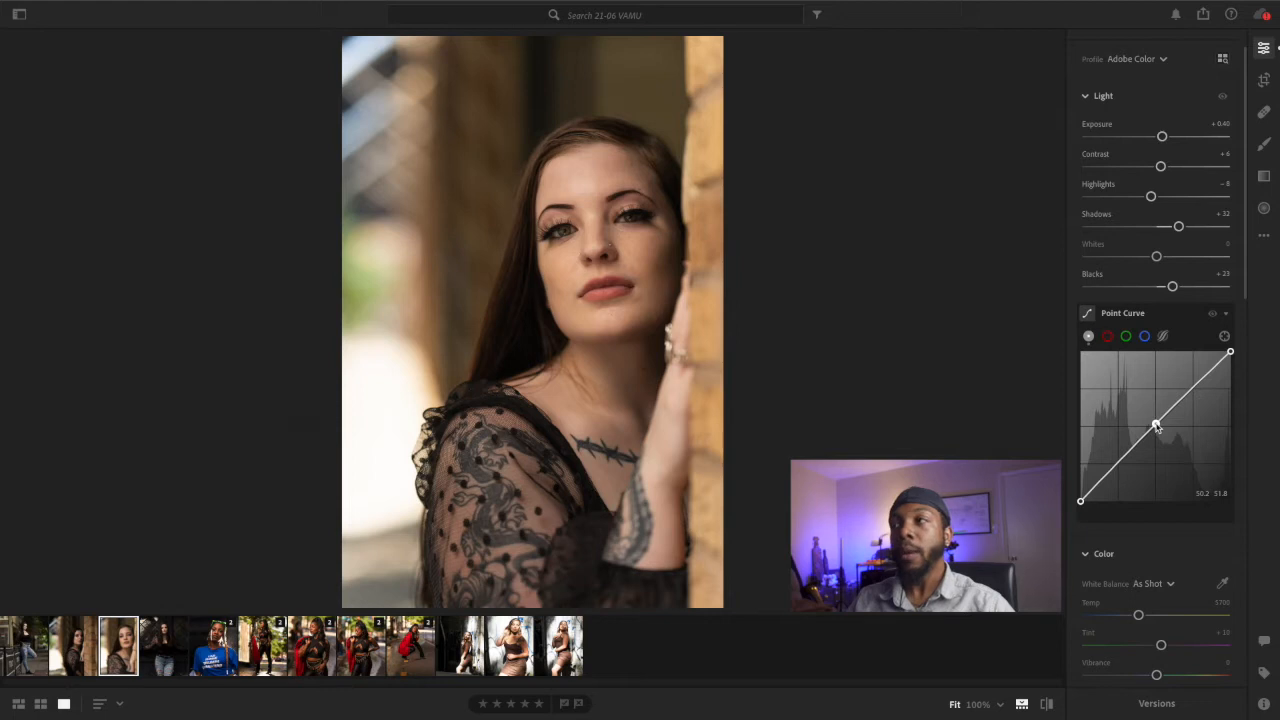
pyautogui.click(1119, 462)
pyautogui.moveTo(1119, 462); pyautogui.dragTo(1120, 466)
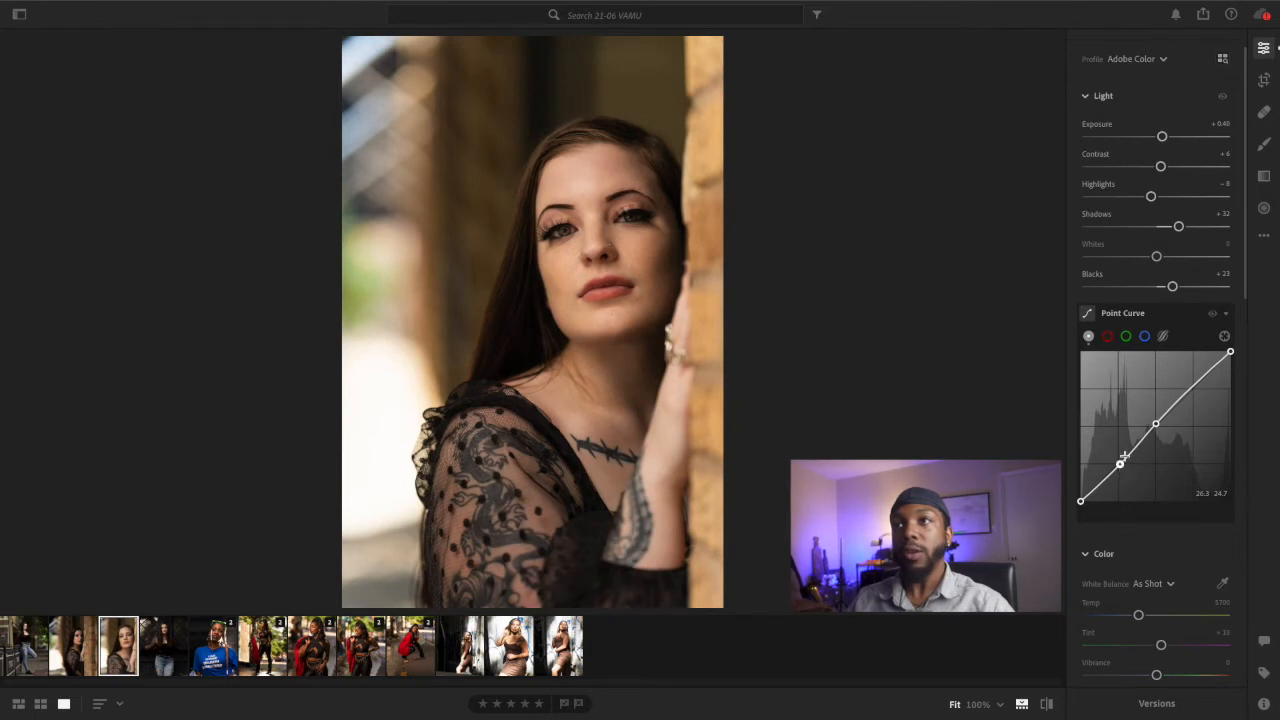
pyautogui.click(1212, 315)
pyautogui.click(1212, 316)
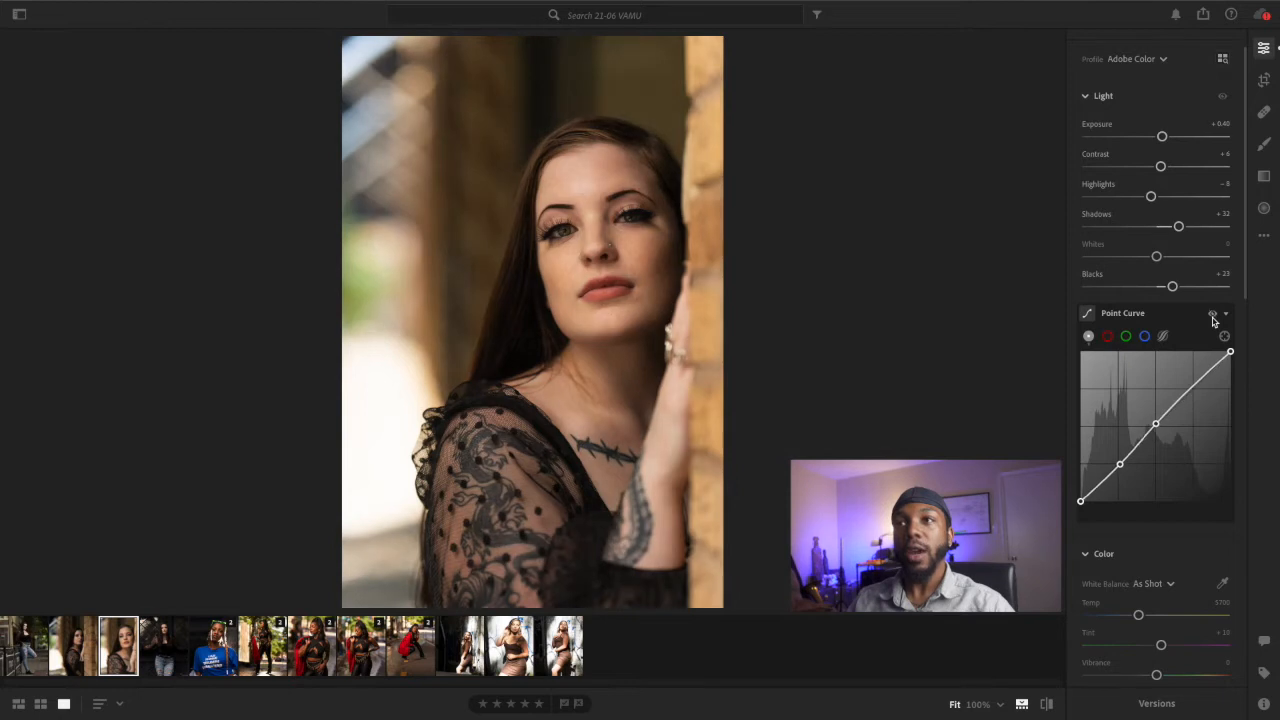
# Warm the white balance to a Temp of 5936, set Vibrance to +5, and compare the portrait with and without the Color edits.
pyautogui.scroll(-3, 1203, 345)
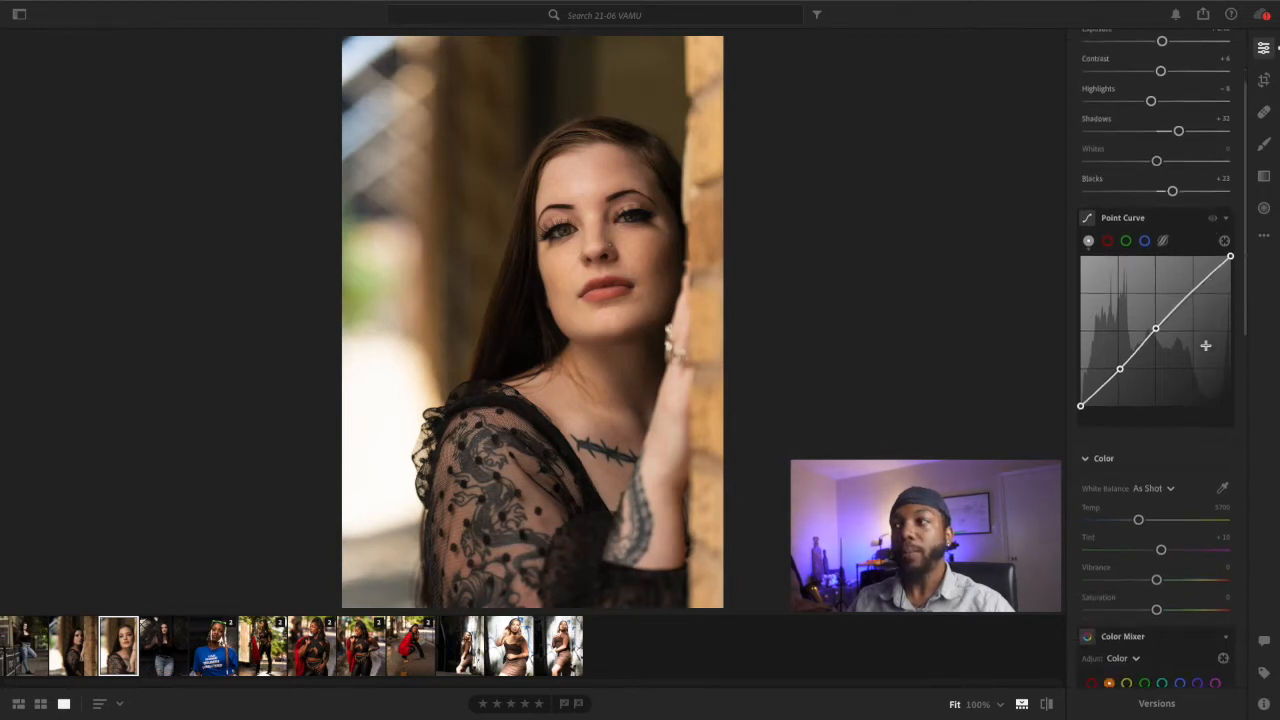
pyautogui.scroll(-3, 1201, 349)
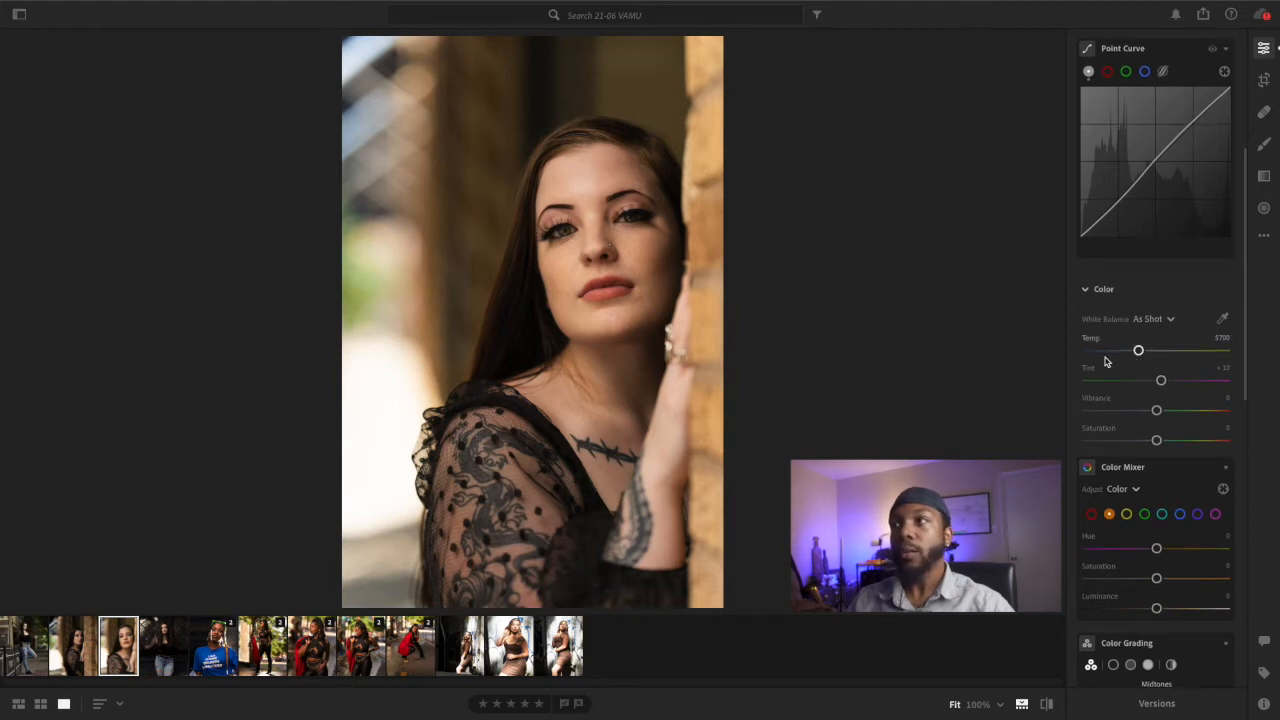
pyautogui.moveTo(1137, 350)
pyautogui.mouseDown()
pyautogui.moveTo(1121, 352)
pyautogui.moveTo(1159, 352)
pyautogui.moveTo(1141, 353)
pyautogui.mouseUp()
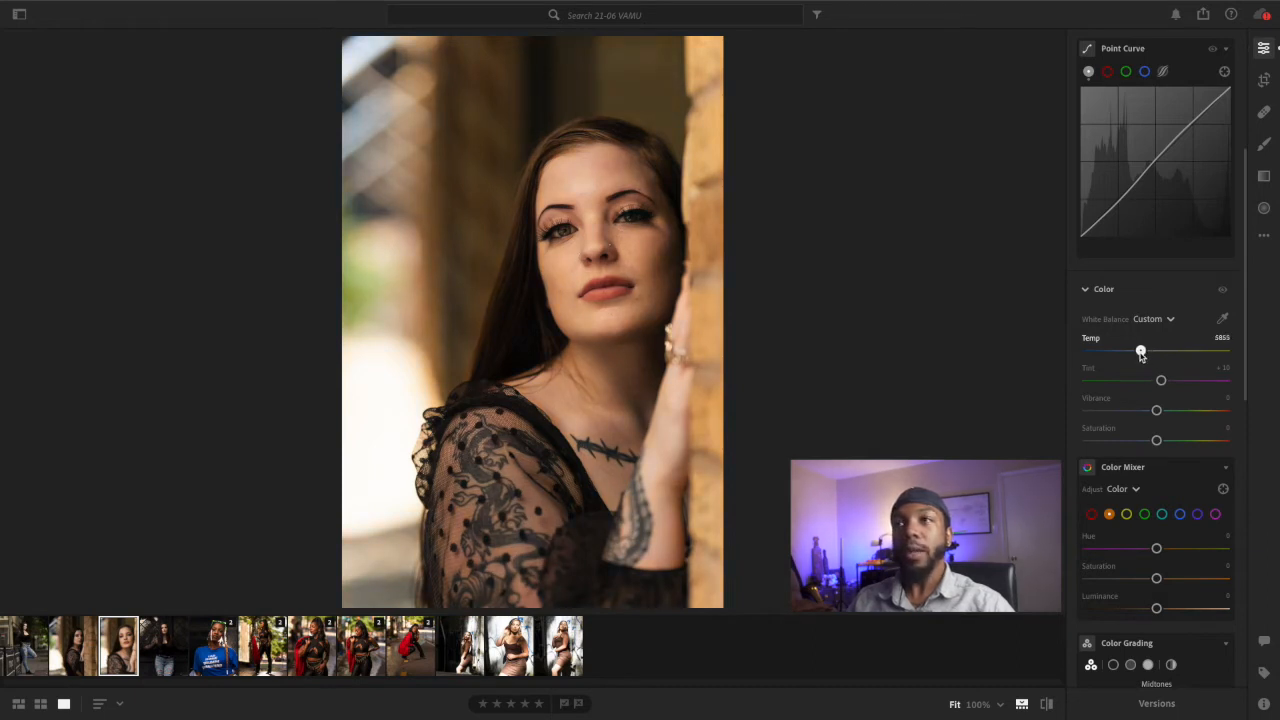
pyautogui.moveTo(1141, 353); pyautogui.dragTo(1142, 353)
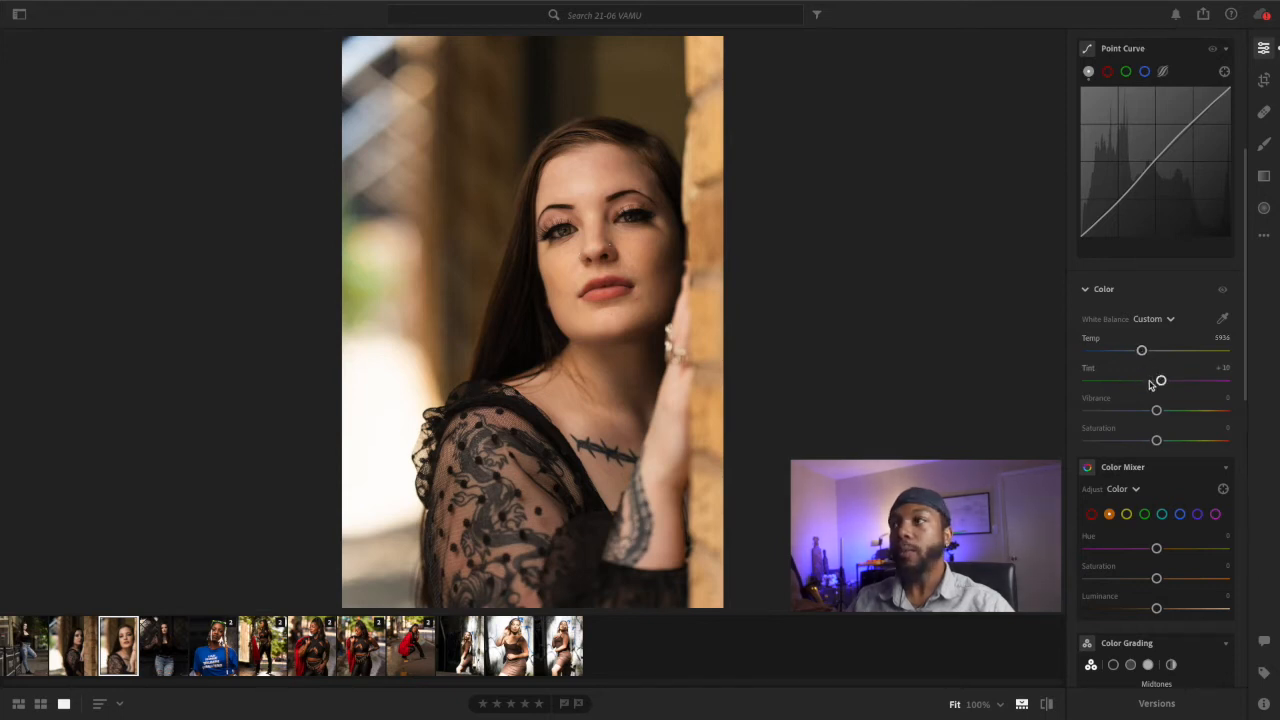
pyautogui.moveTo(1158, 411); pyautogui.dragTo(1161, 413)
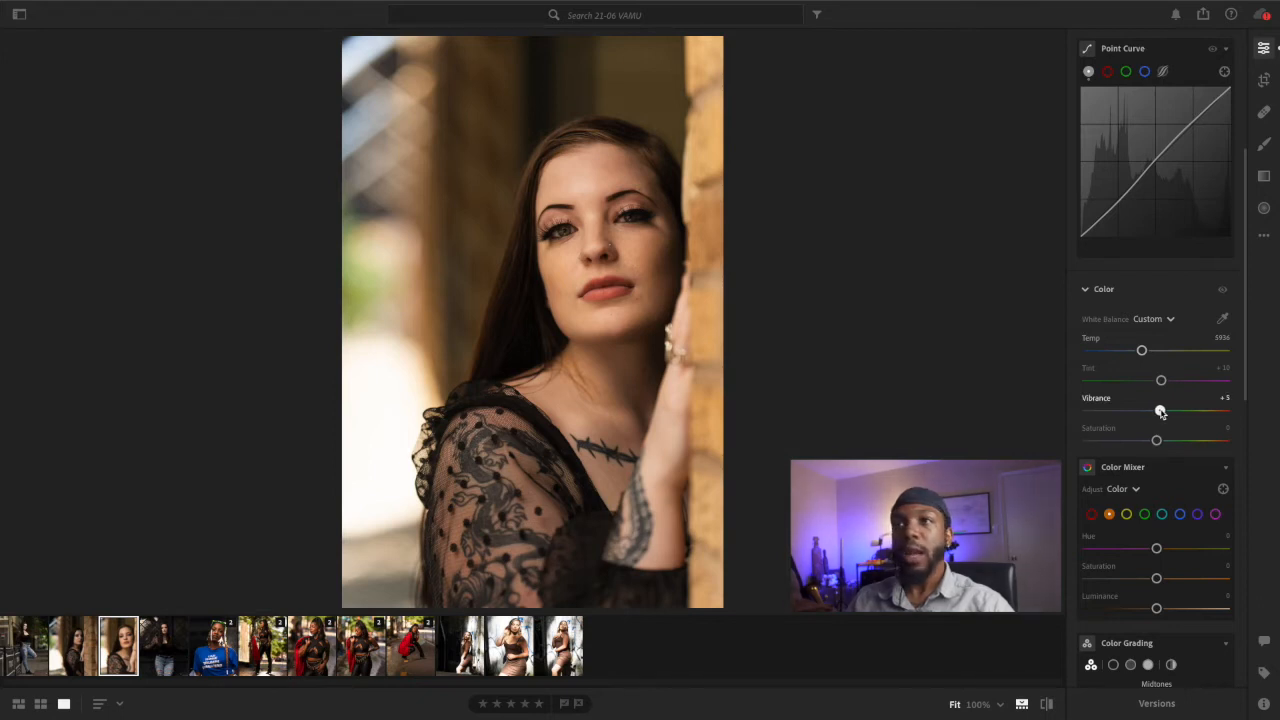
pyautogui.click(1224, 293)
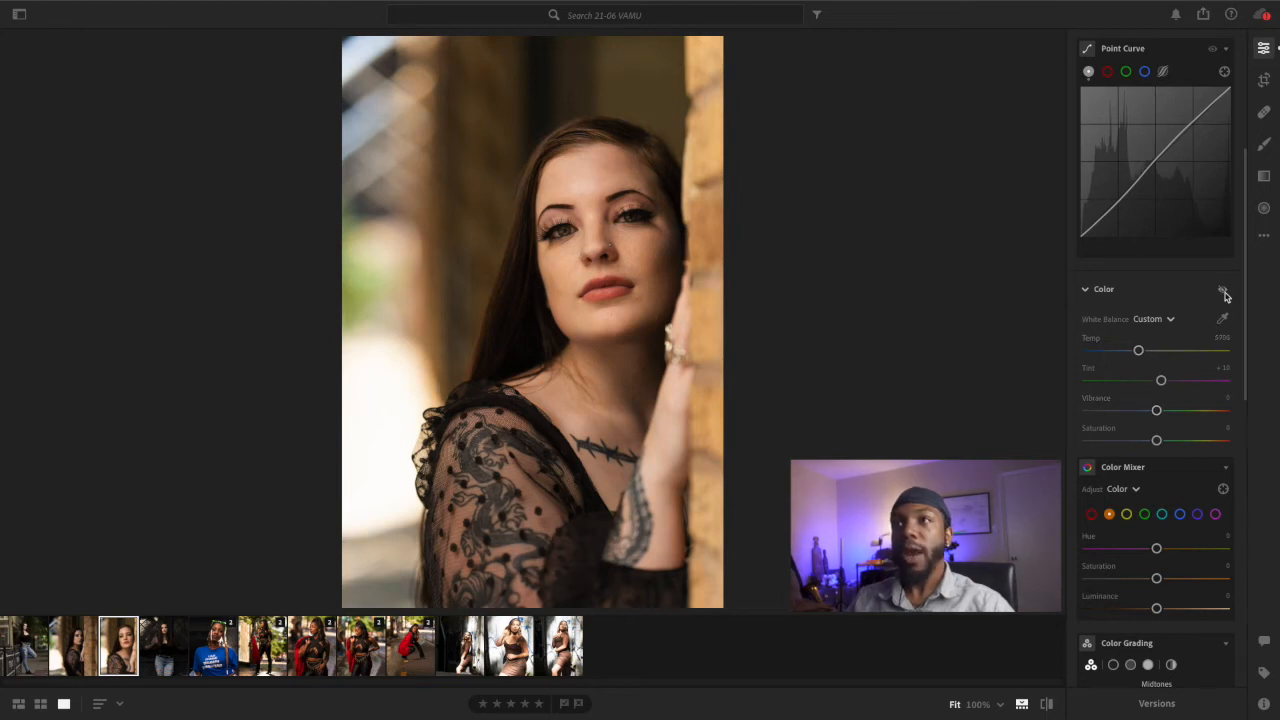
pyautogui.click(1224, 293)
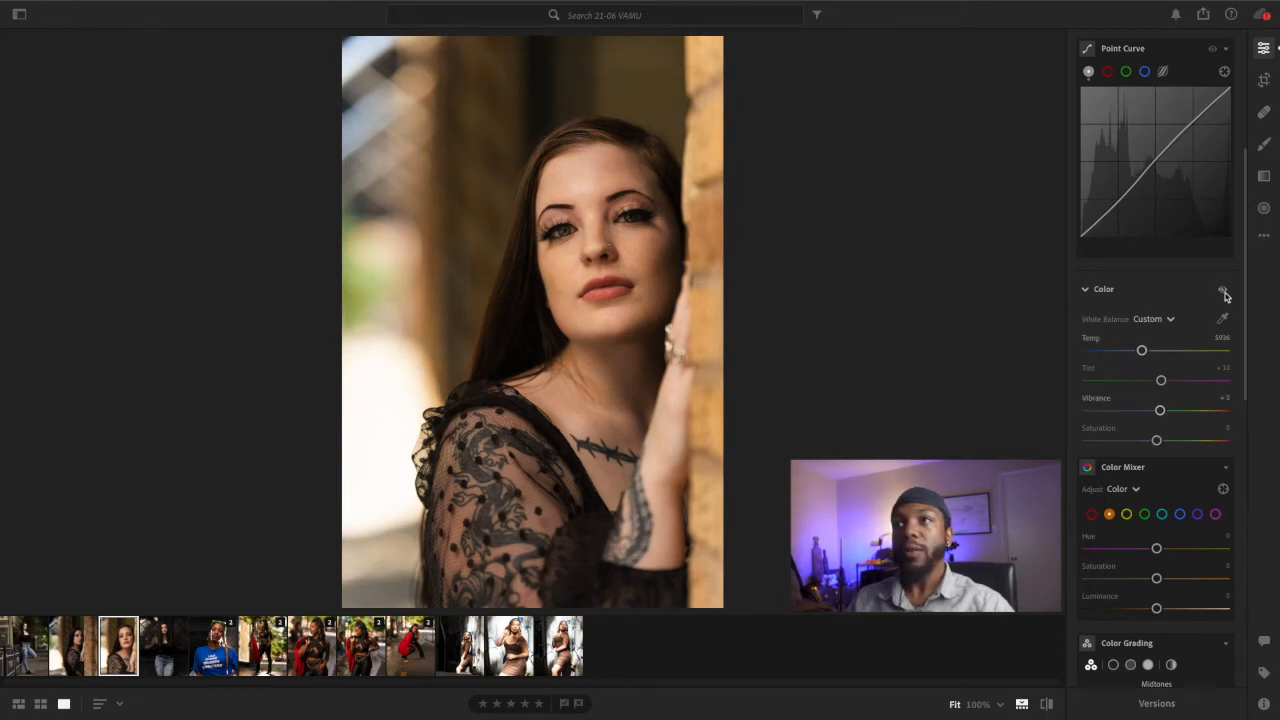
pyautogui.click(1224, 293)
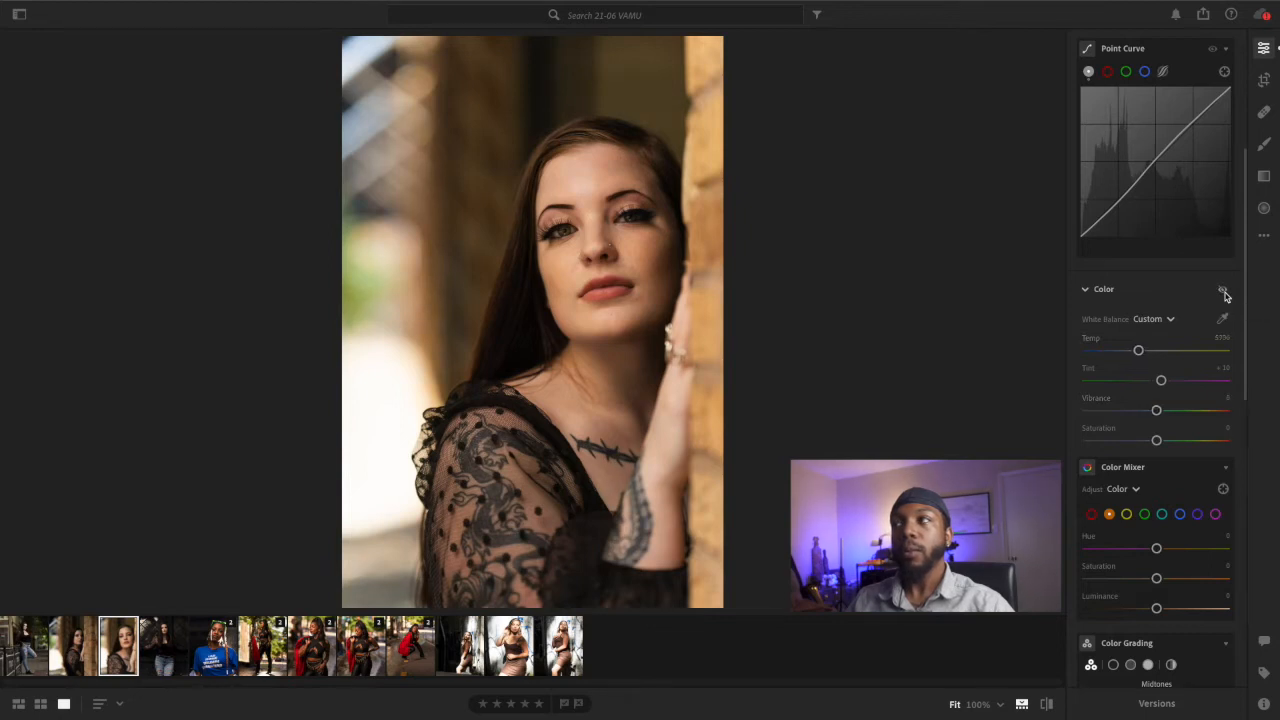
pyautogui.click(1224, 293)
# Try the orange Saturation in the Color Mixer at the extremes of +83 and -66.
pyautogui.scroll(-2, 1224, 293)
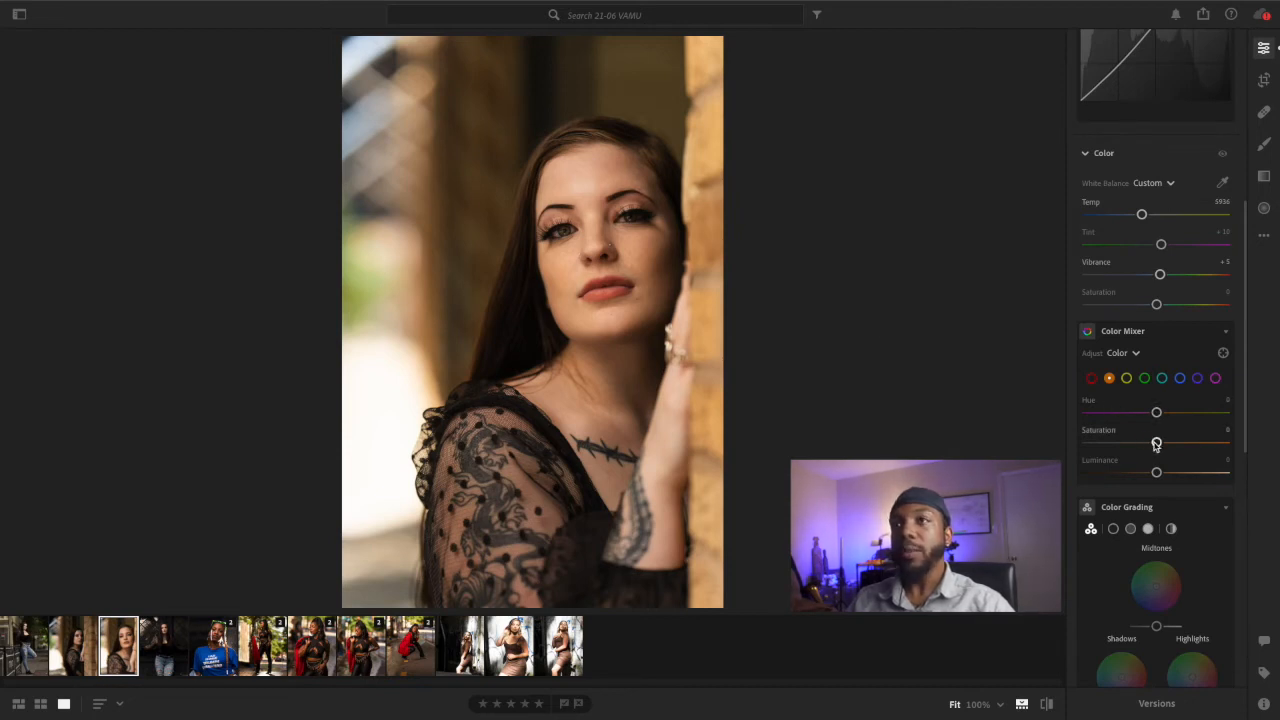
pyautogui.moveTo(1156, 445); pyautogui.dragTo(1175, 447)
pyautogui.moveTo(1185, 448); pyautogui.dragTo(1213, 450)
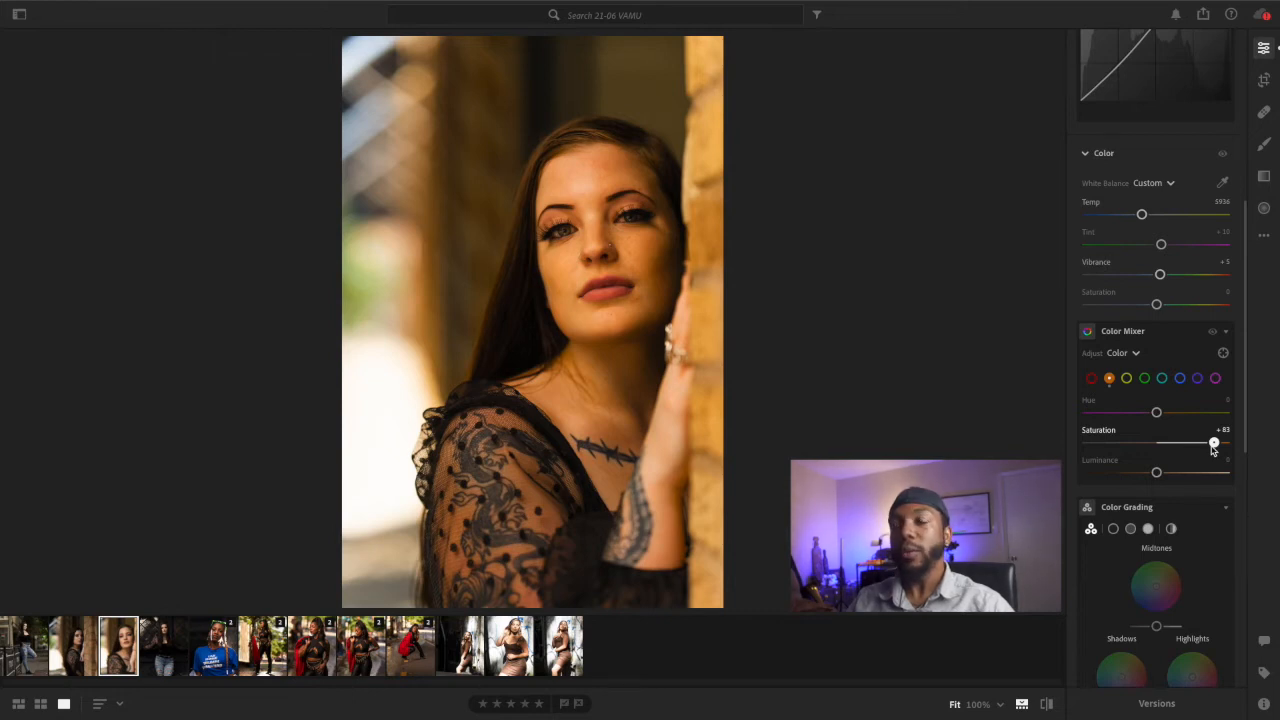
pyautogui.moveTo(1213, 450); pyautogui.dragTo(1108, 452)
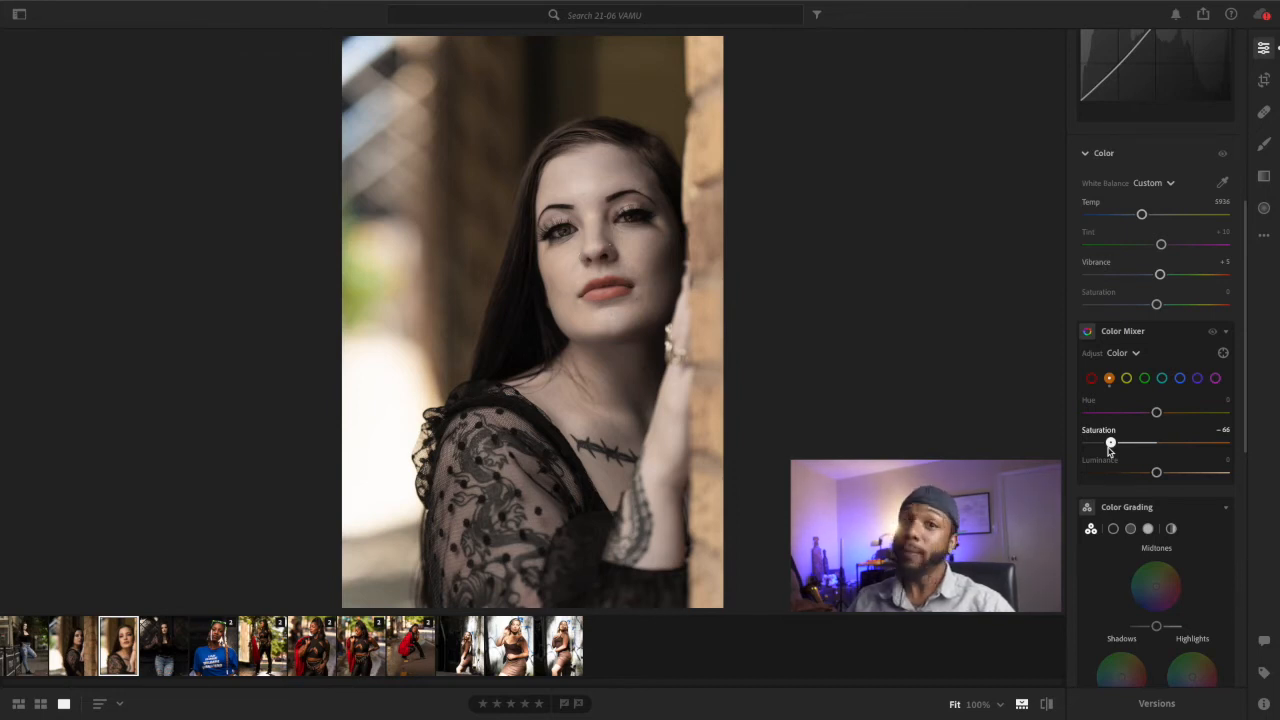
# Set the orange Saturation to +3 and Luminance to +5 in the Color Mixer, and compare the portrait with and without them.
pyautogui.moveTo(1113, 446); pyautogui.dragTo(1157, 447)
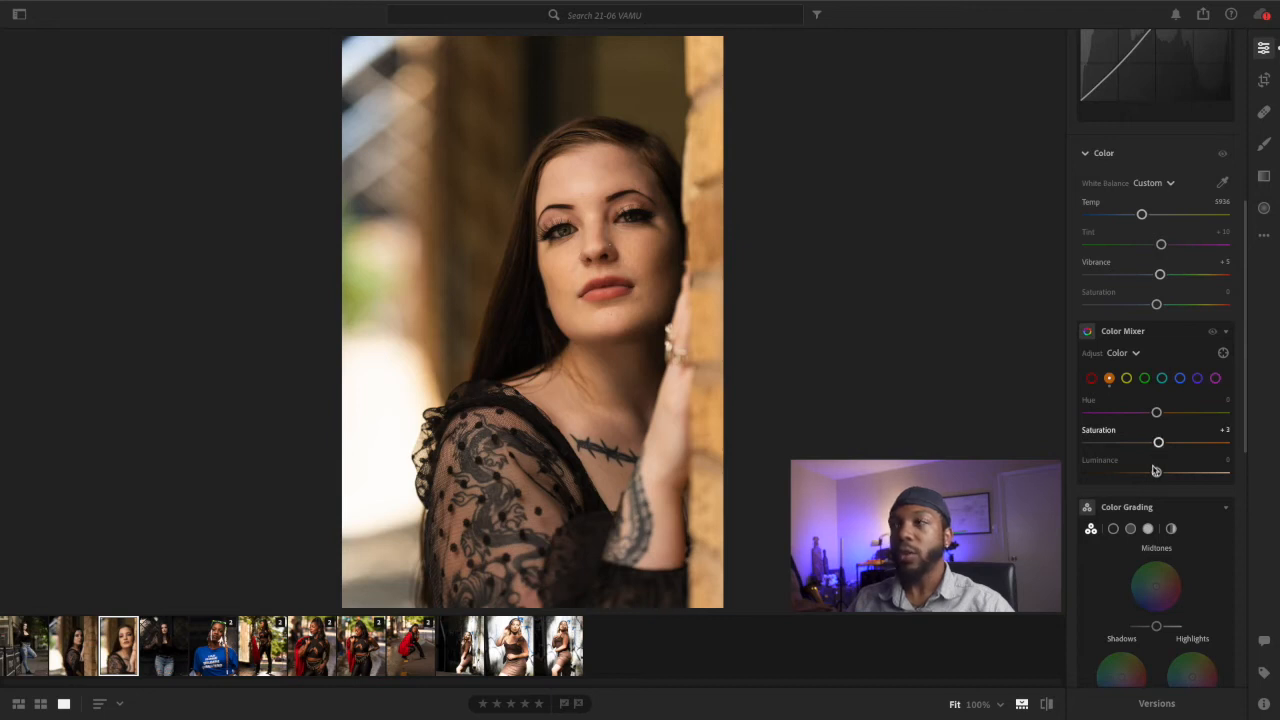
pyautogui.moveTo(1157, 476); pyautogui.dragTo(1158, 477)
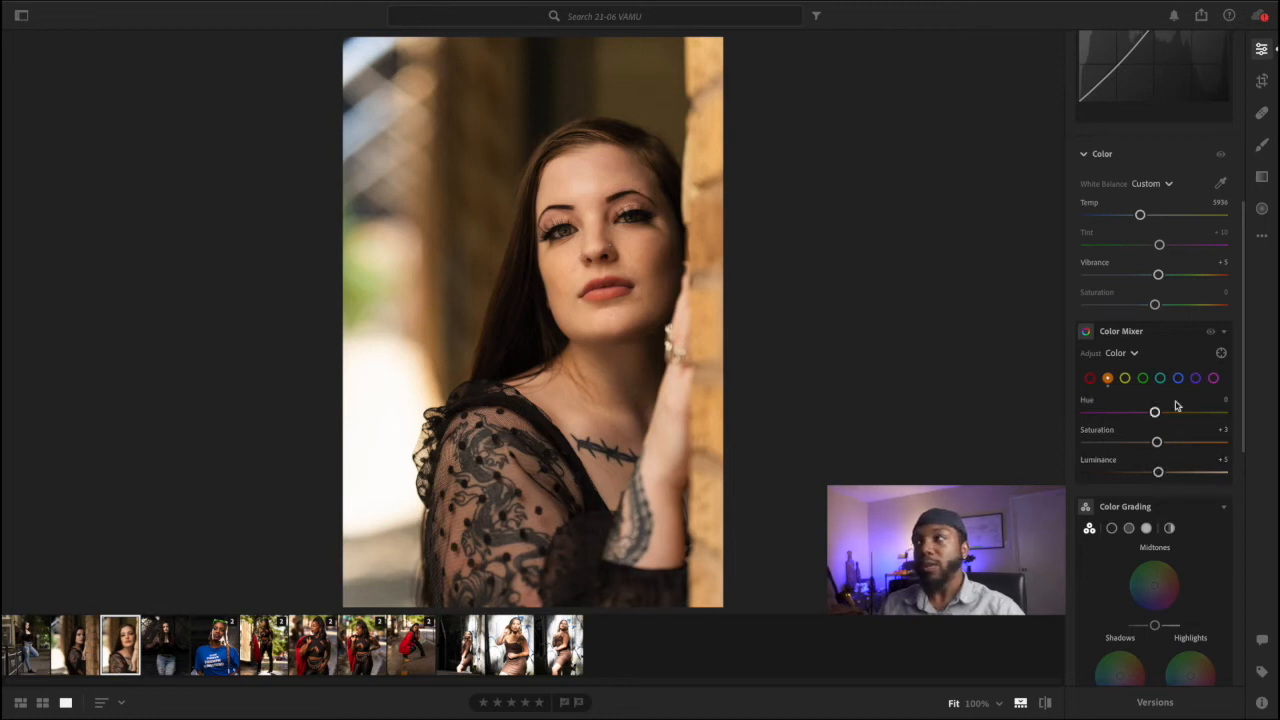
pyautogui.click(1210, 333)
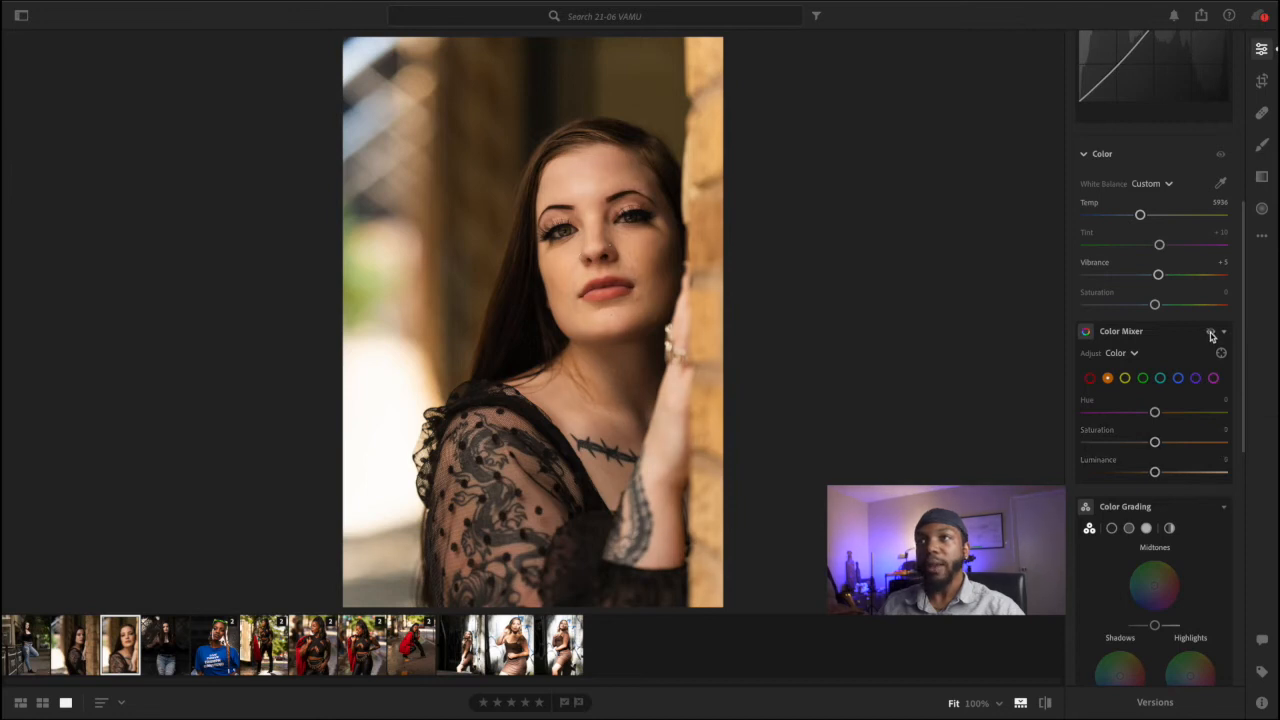
pyautogui.click(1210, 333)
# Tint the shadows reddish in Color Grading with Blending 49 and Balance +21, and compare the portrait with and without the grading.
pyautogui.scroll(-3, 1196, 368)
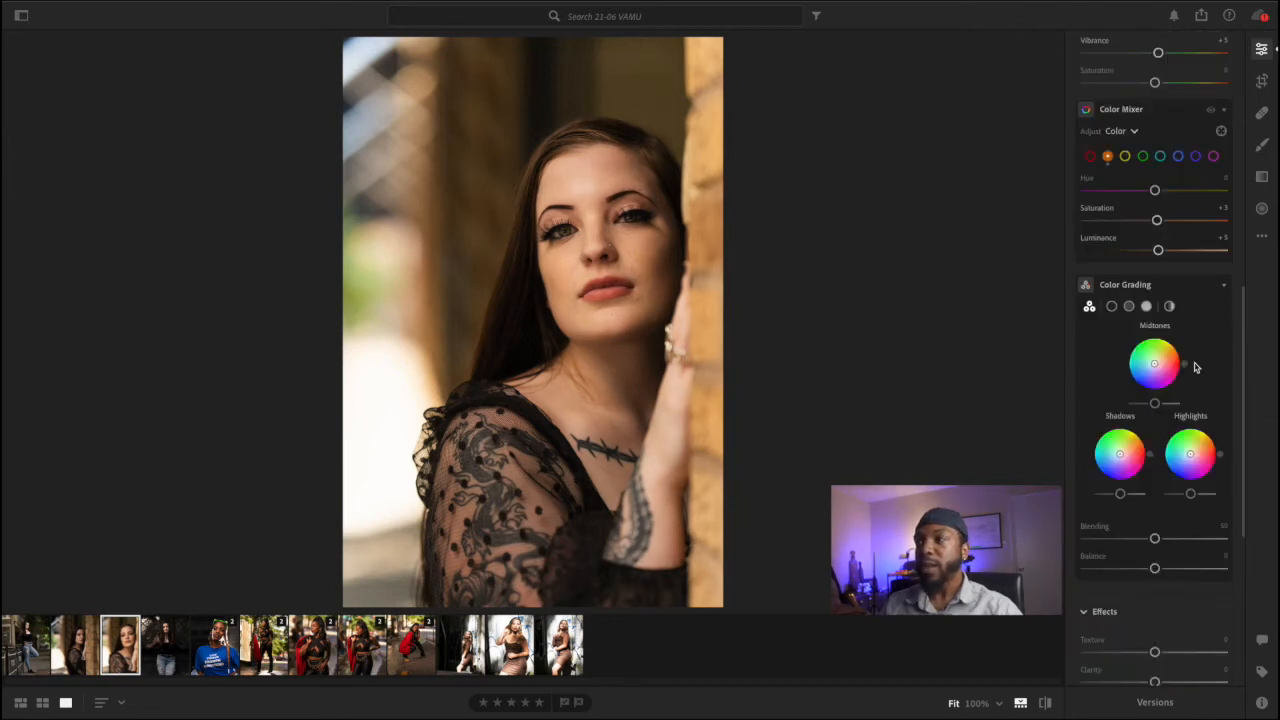
pyautogui.scroll(-1, 1196, 368)
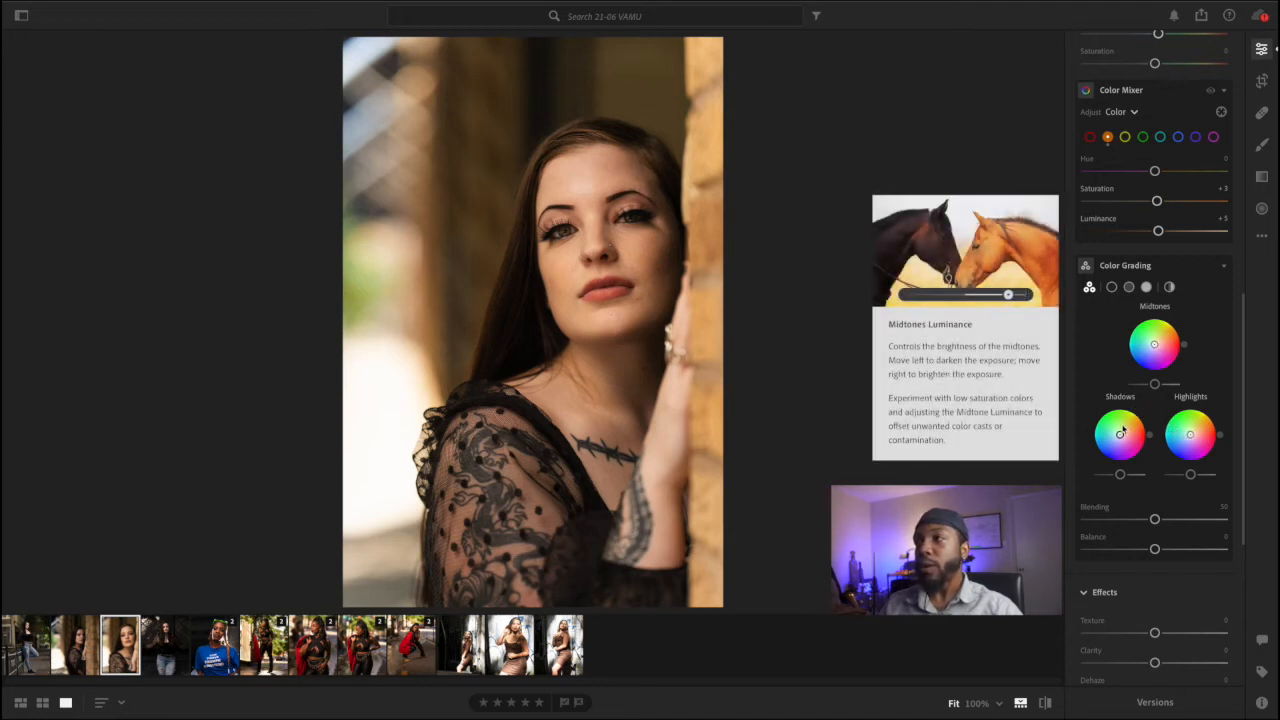
pyautogui.moveTo(1120, 435); pyautogui.dragTo(1127, 435)
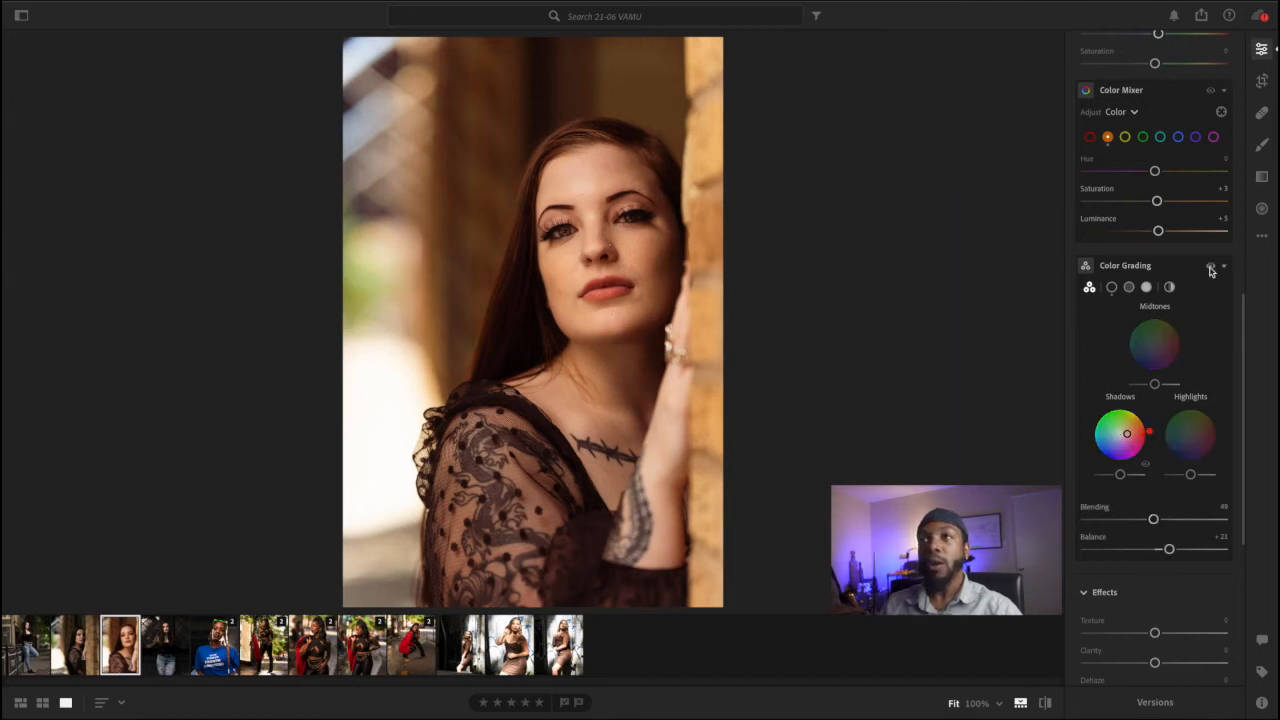
pyautogui.click(1210, 270)
pyautogui.click(1210, 270)
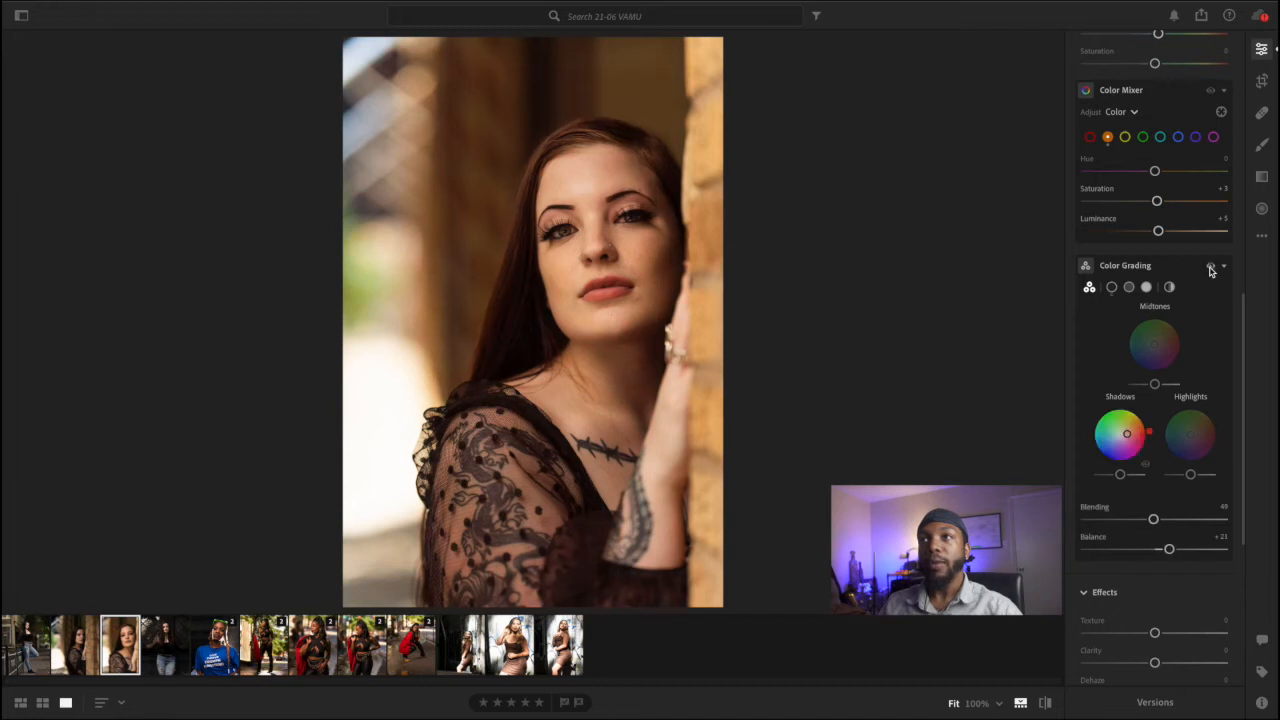
pyautogui.click(1210, 270)
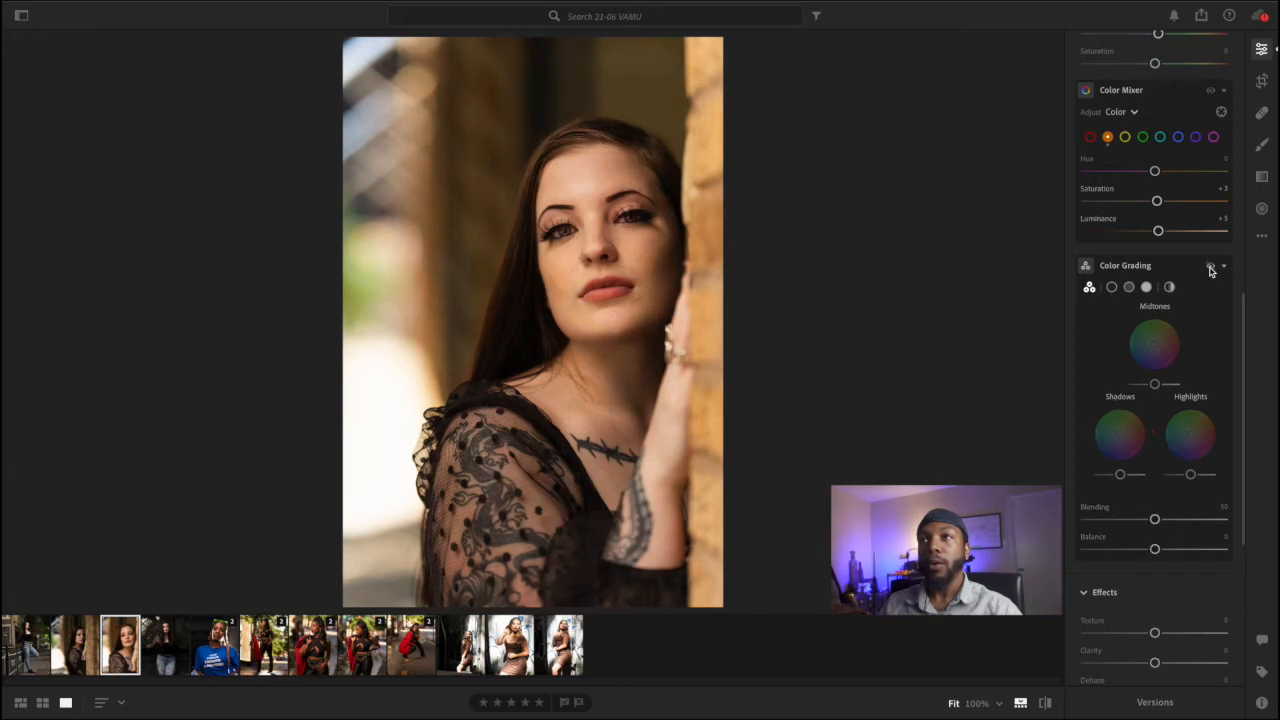
pyautogui.click(1210, 270)
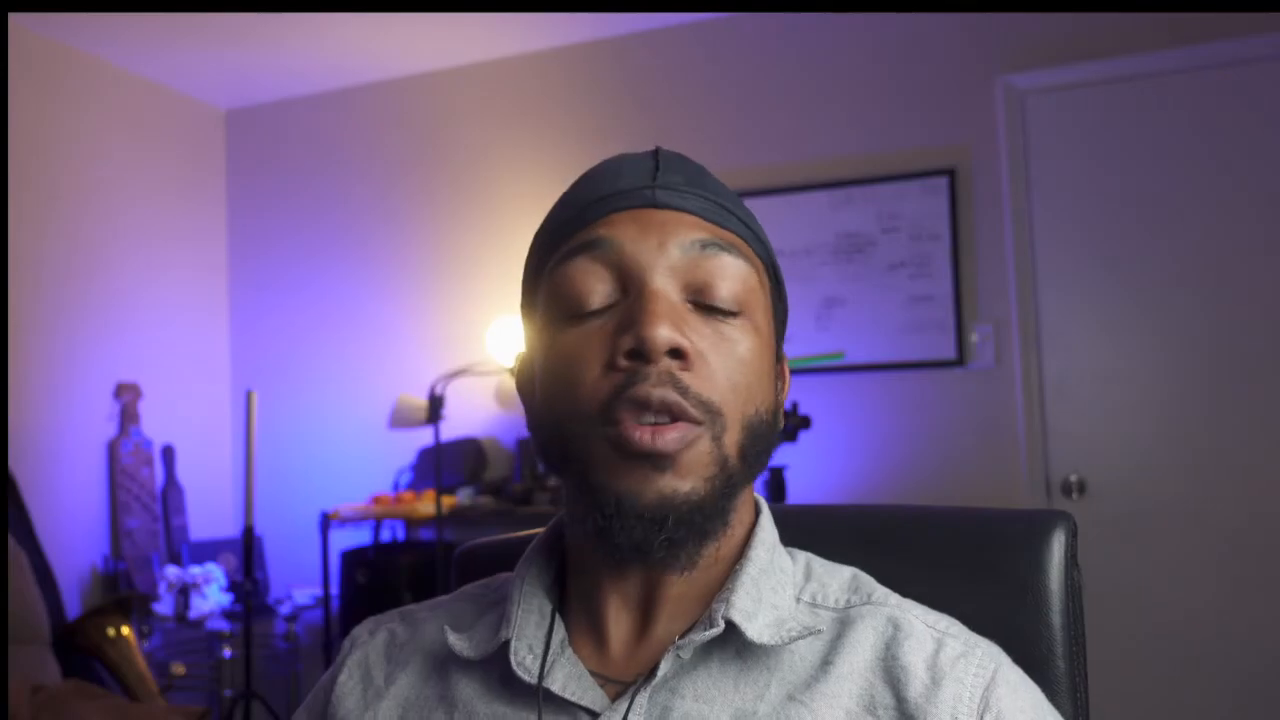
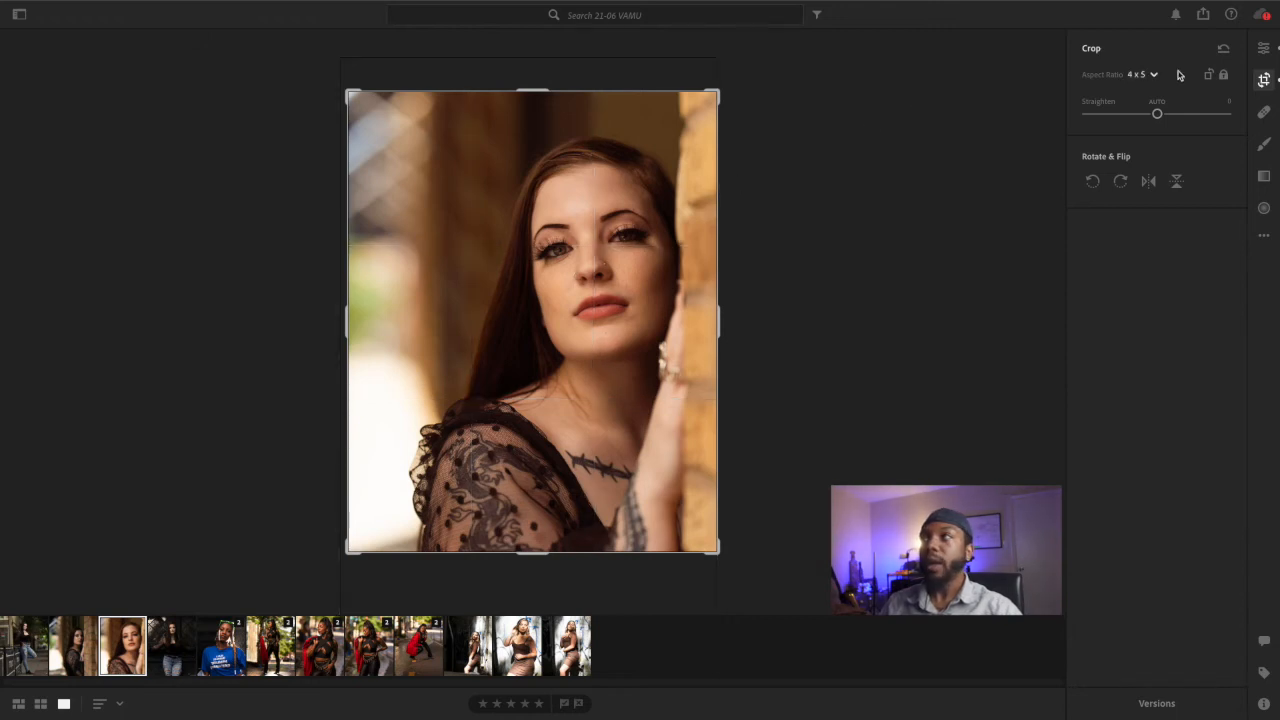
# Leave cropping, compare the portrait with and without the Light edits, and set Highlights to -15.
pyautogui.click(1263, 49)
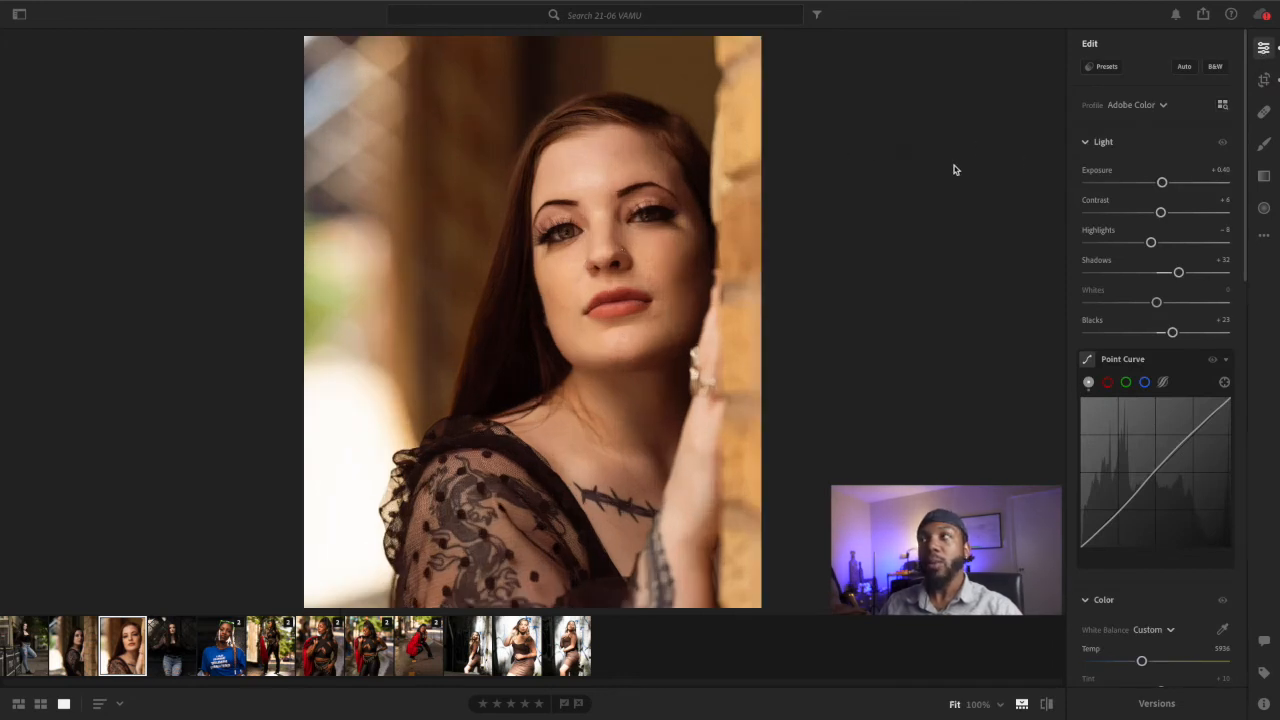
pyautogui.click(1221, 143)
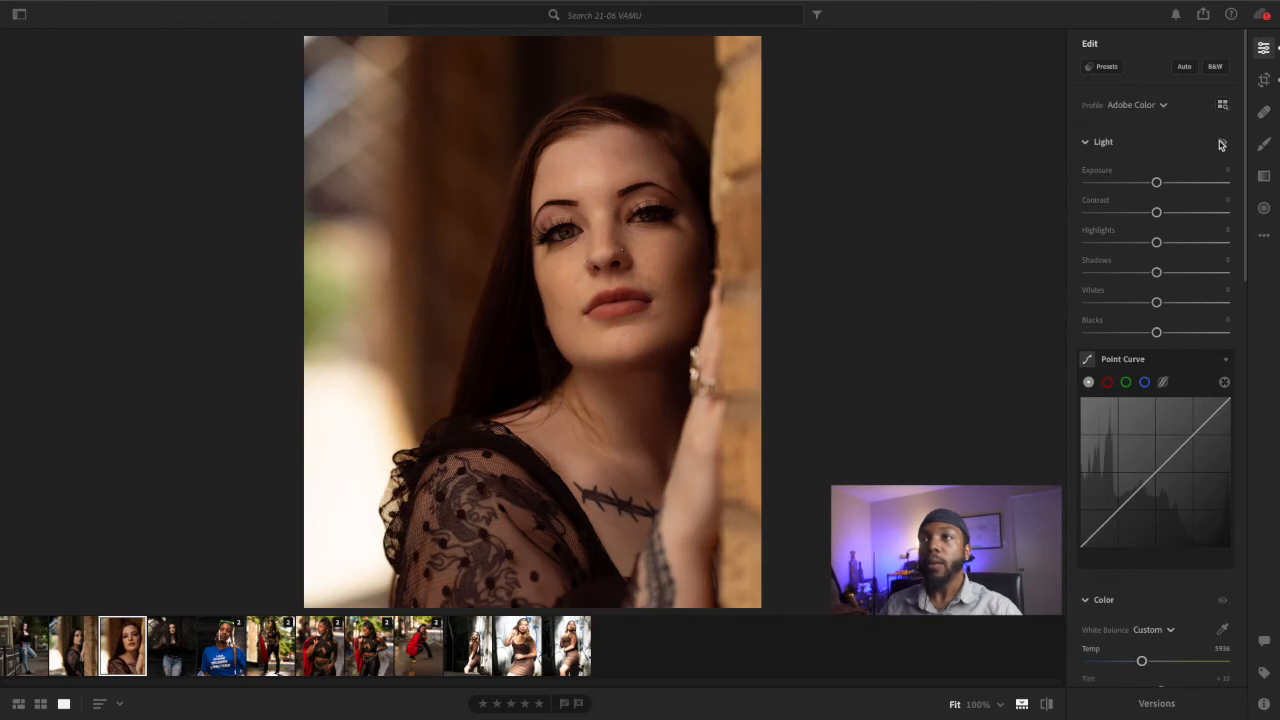
pyautogui.click(1221, 143)
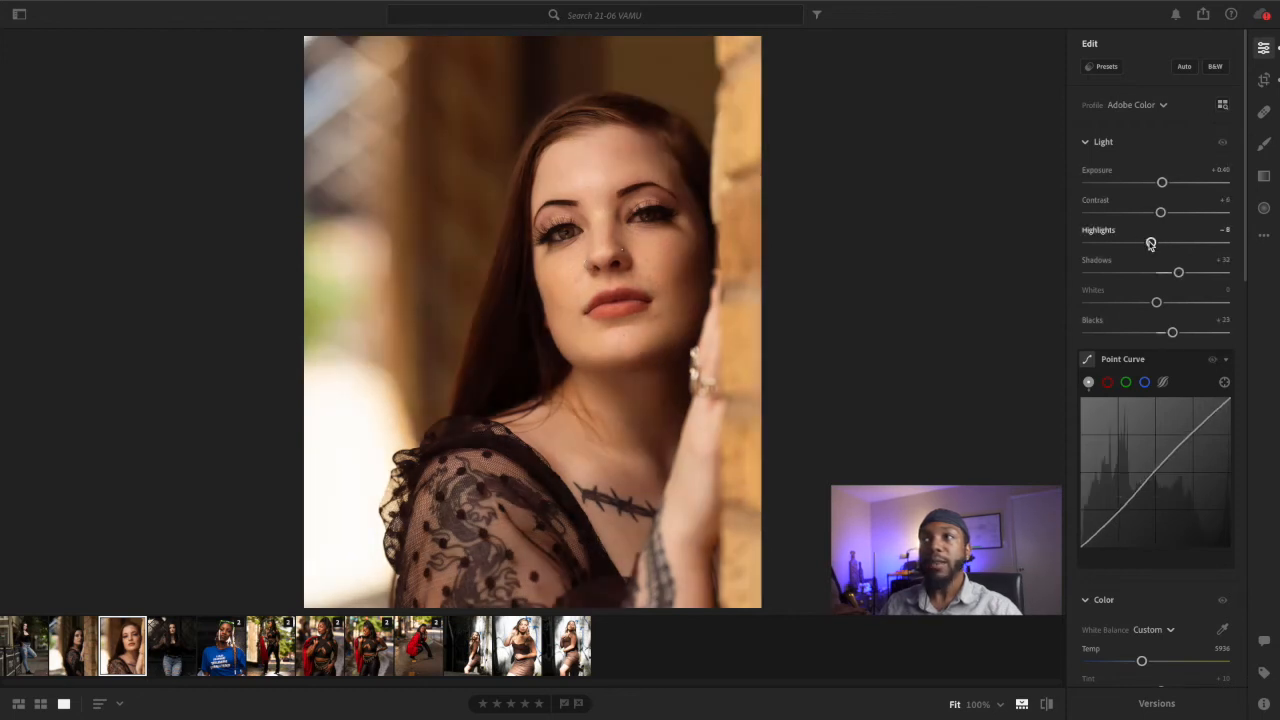
pyautogui.moveTo(1150, 244); pyautogui.dragTo(1148, 246)
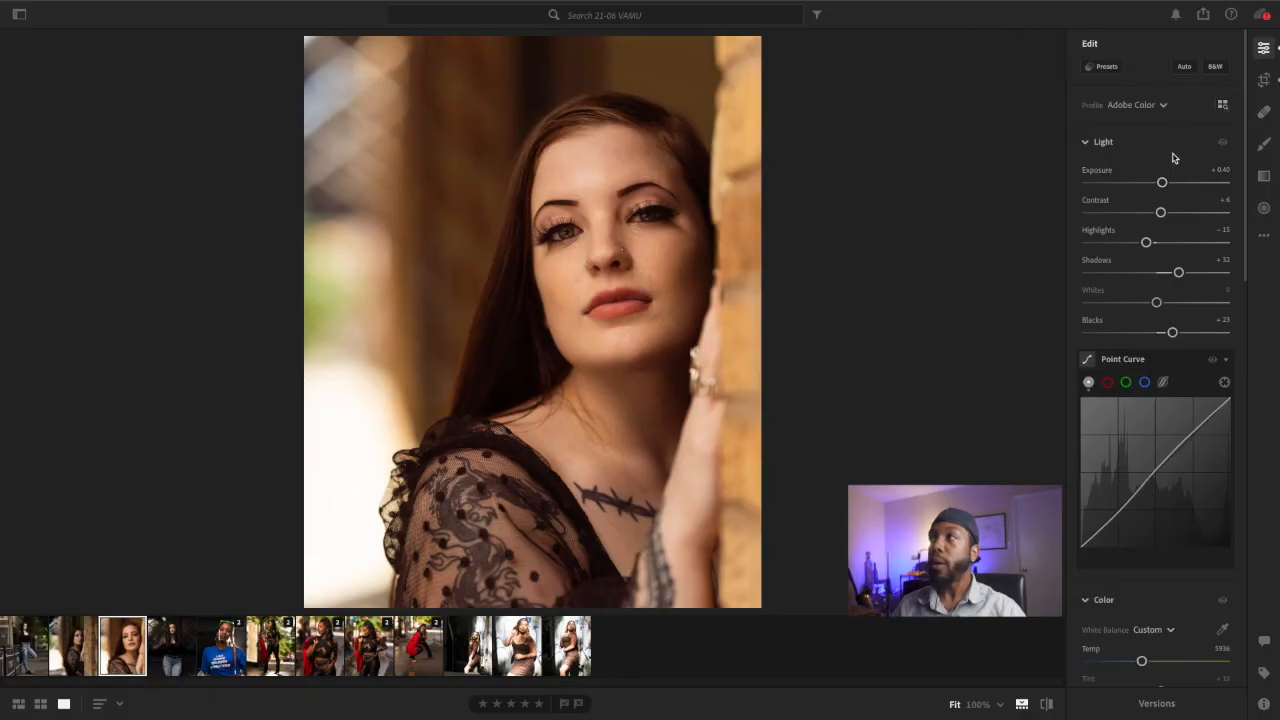
# Set up a new adjustment brush with Exposure +0.28, Highlights +10, Shadows +9, Whites +1, Blacks +8 and Saturation -46.
pyautogui.click(1265, 146)
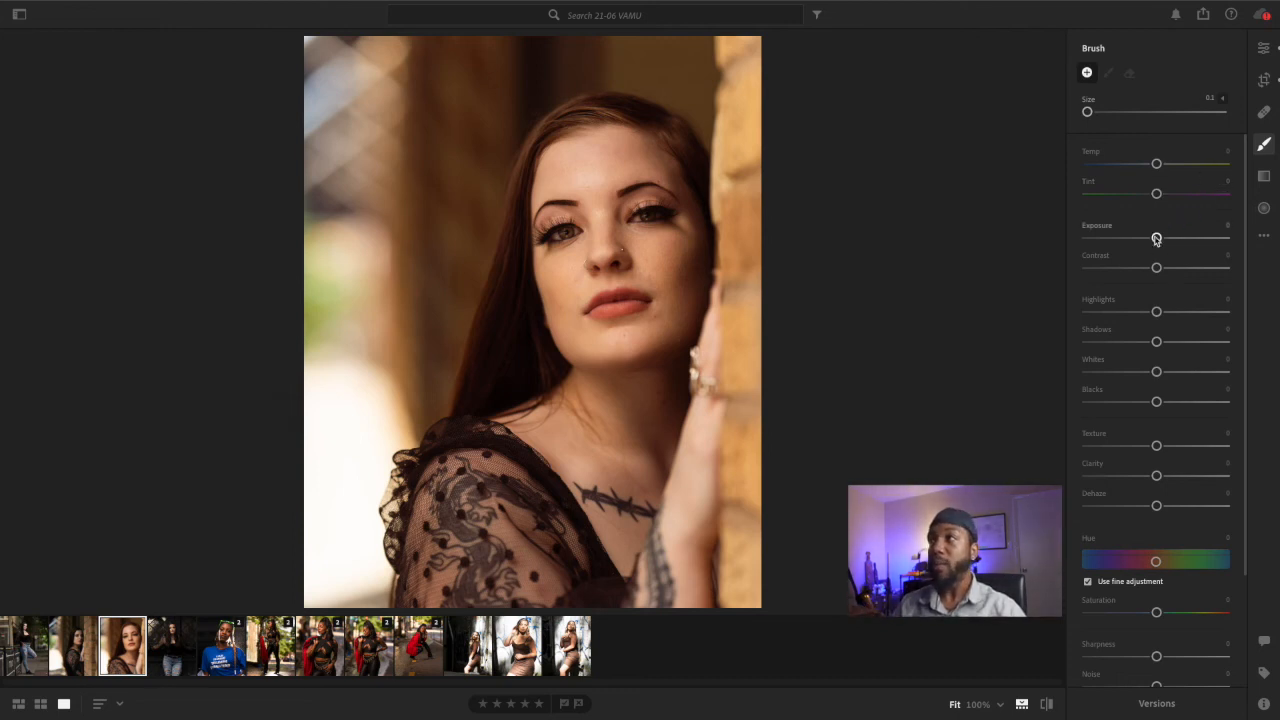
pyautogui.moveTo(1156, 238); pyautogui.dragTo(1158, 239)
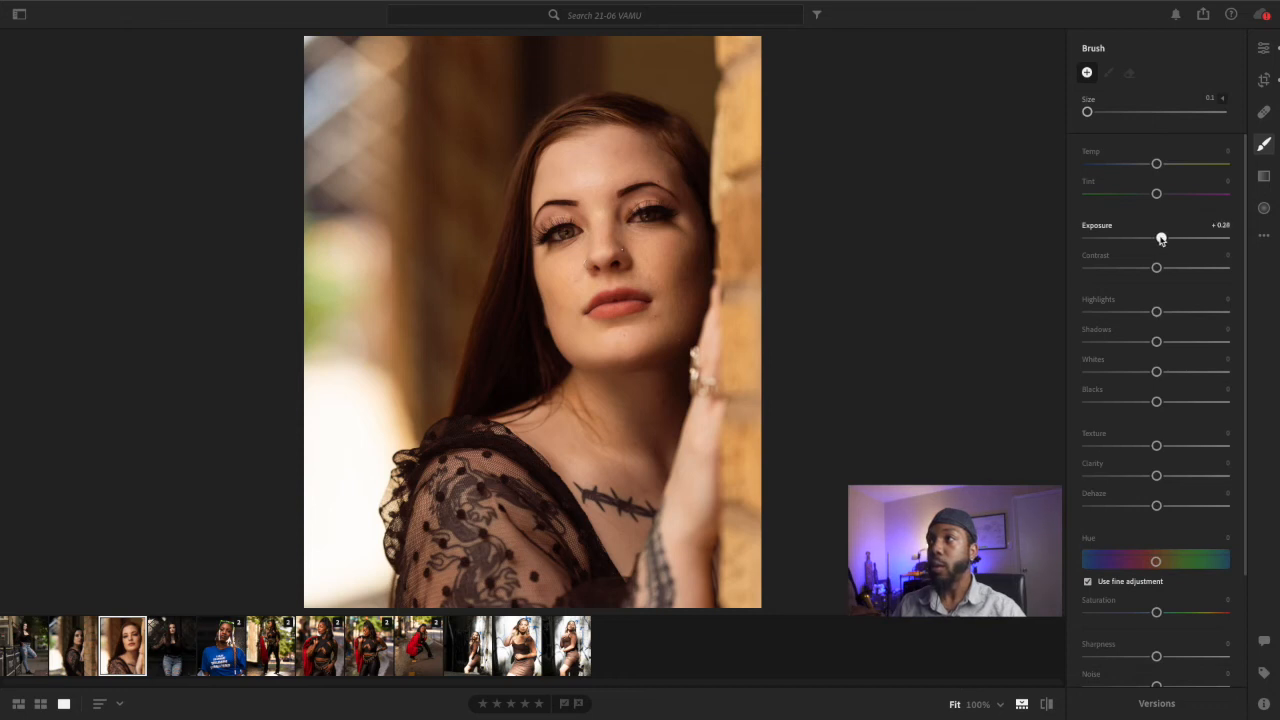
pyautogui.moveTo(1157, 313); pyautogui.dragTo(1162, 402)
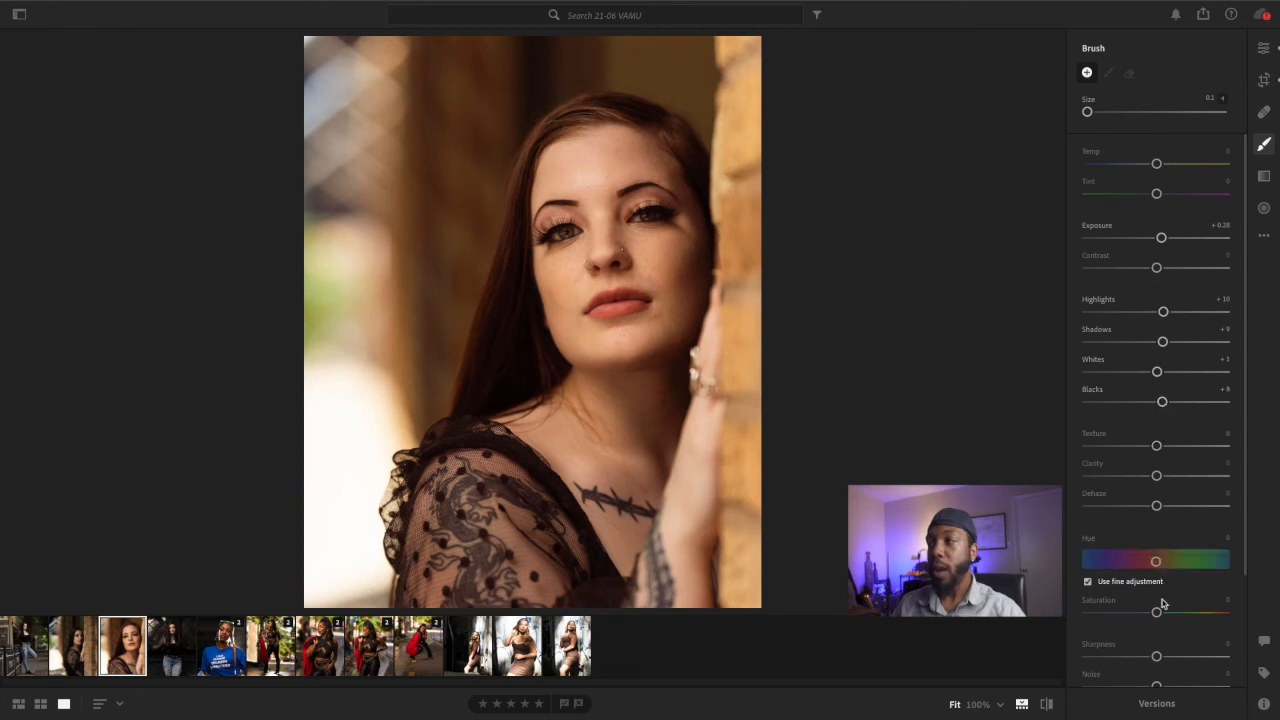
pyautogui.moveTo(1157, 612); pyautogui.dragTo(1129, 615)
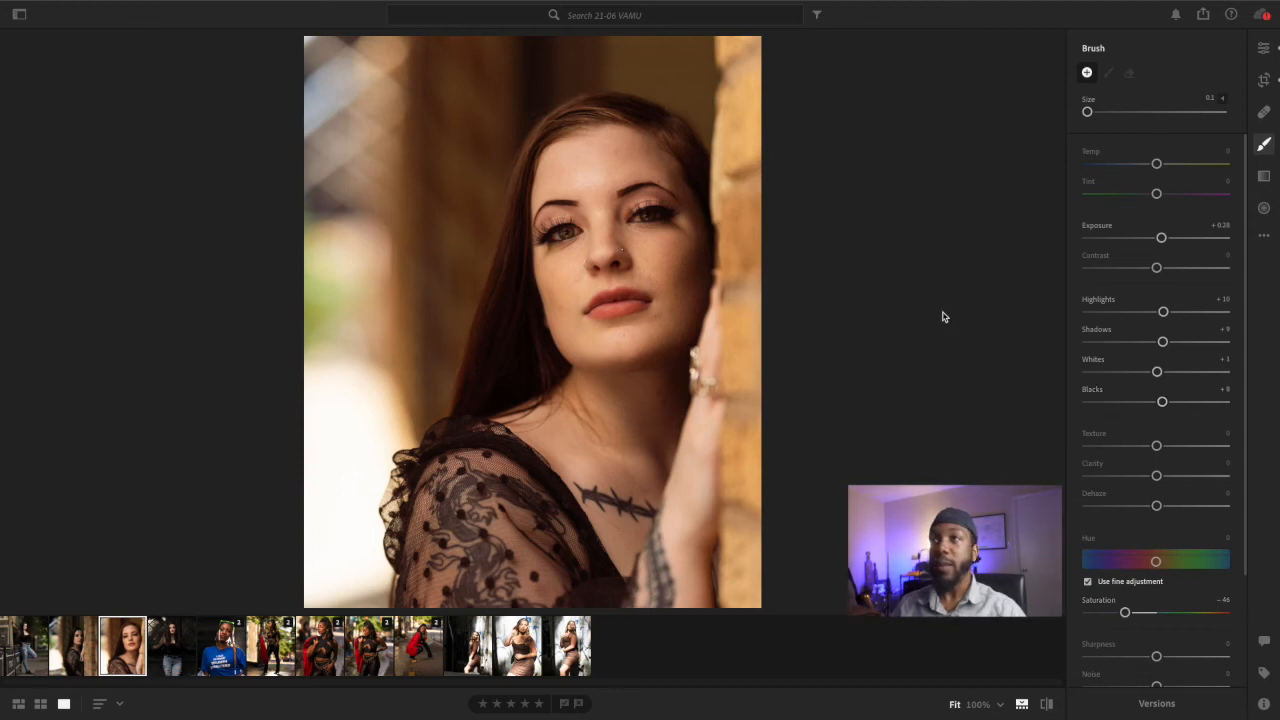
# Enlarge the brush to size 1.0 and paint the adjustment over the whites of the eyes.
pyautogui.scroll(5, 519, 371)
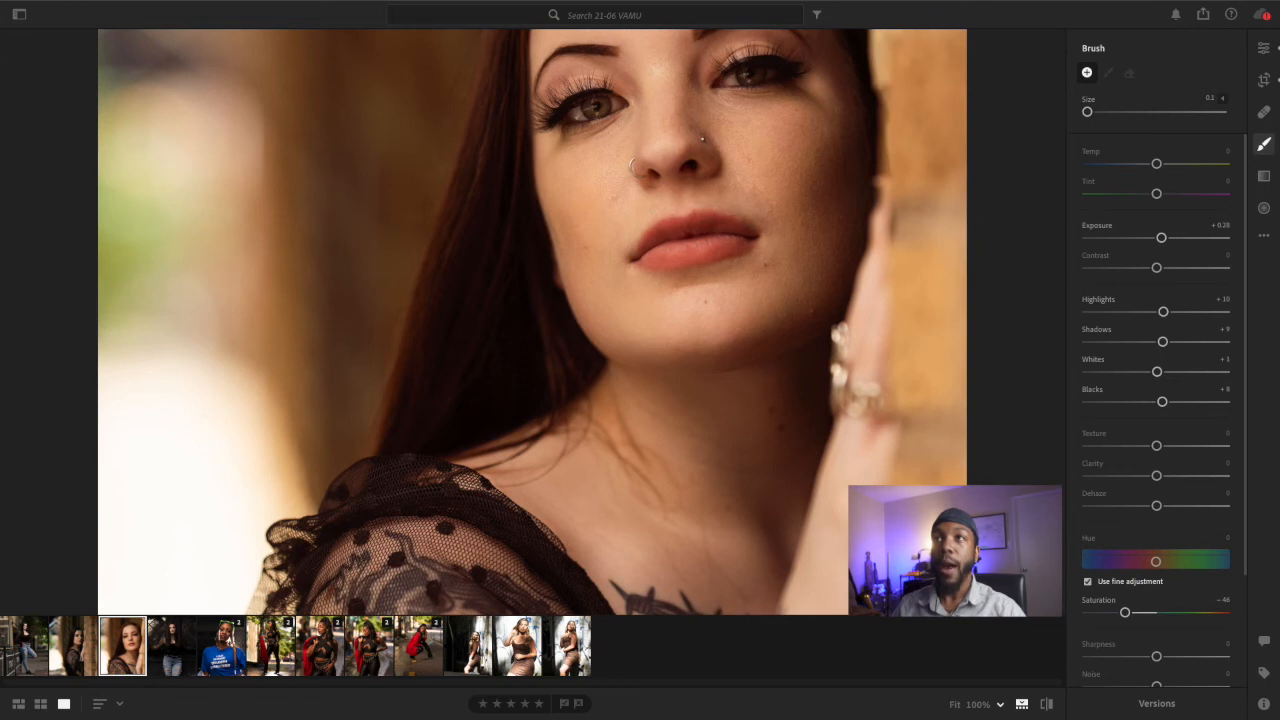
pyautogui.press(']')
pyautogui.click(577, 112)
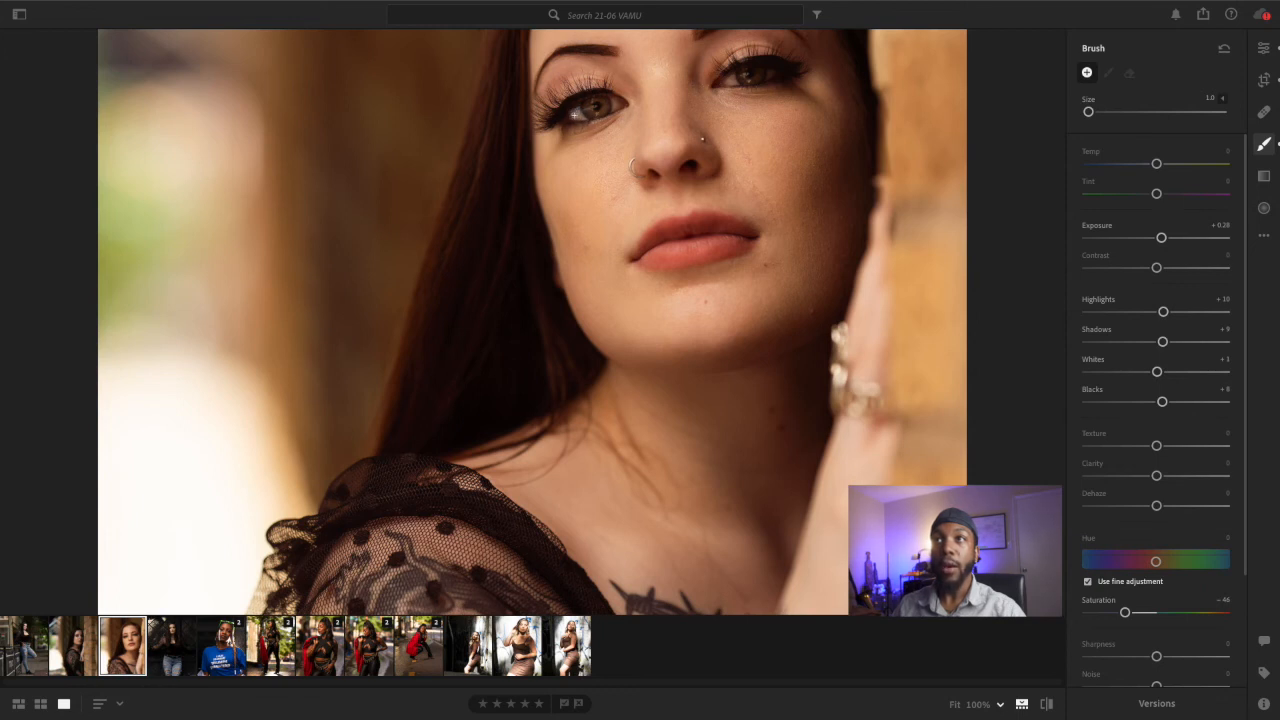
pyautogui.click(577, 112)
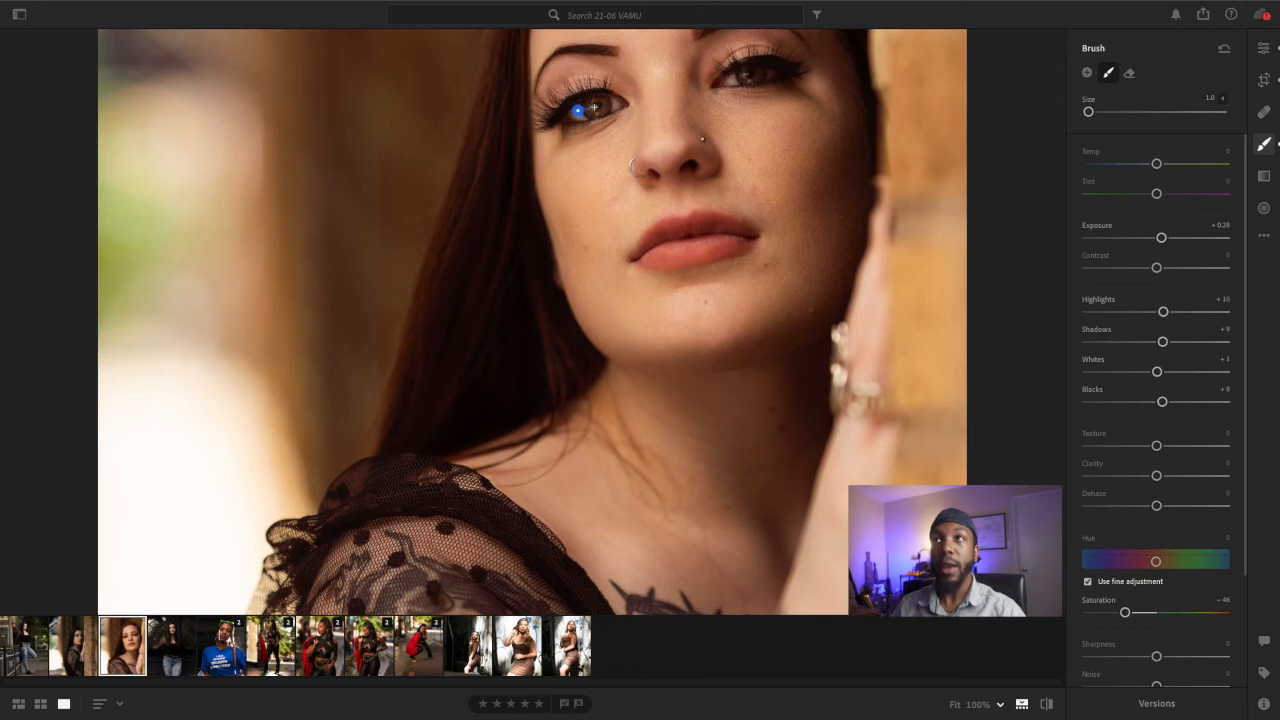
# Paint the irises with a second brush adjustment using Exposure +0.48, Shadows +11, Blacks +11, Saturation +21 and Tint -5.
pyautogui.click(1265, 50)
pyautogui.click(1272, 142)
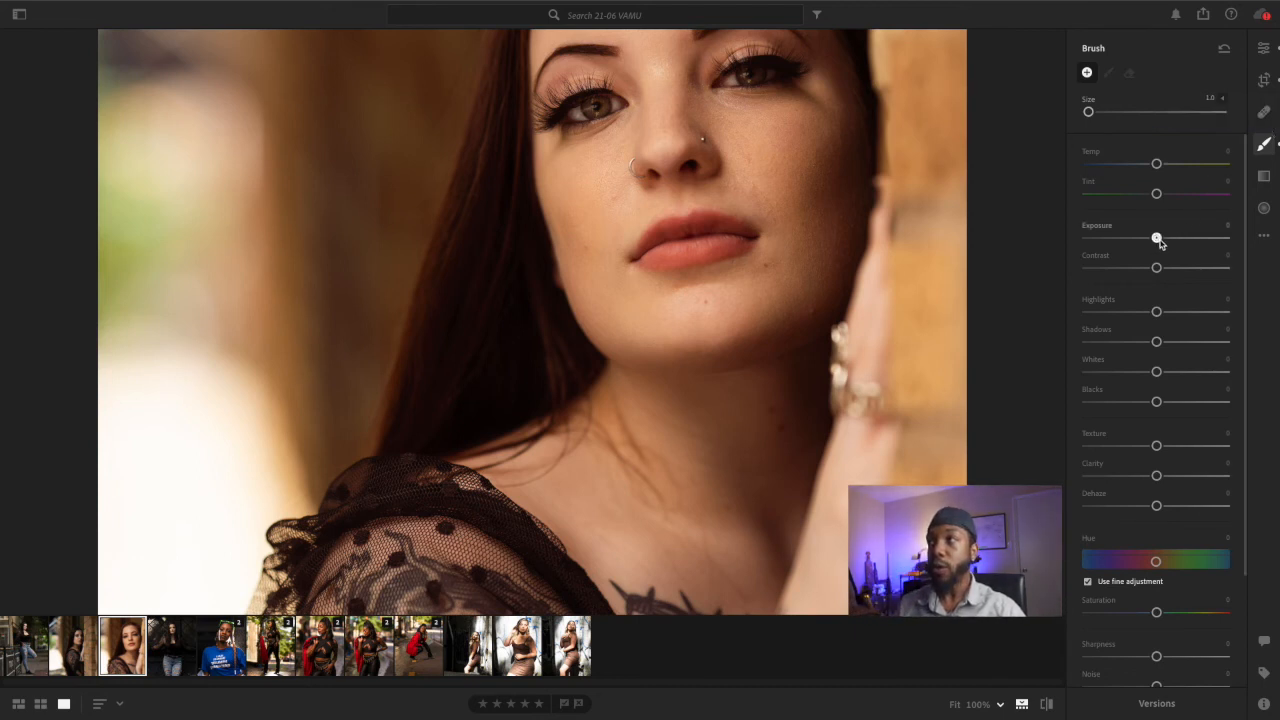
pyautogui.moveTo(1160, 242); pyautogui.dragTo(1168, 244)
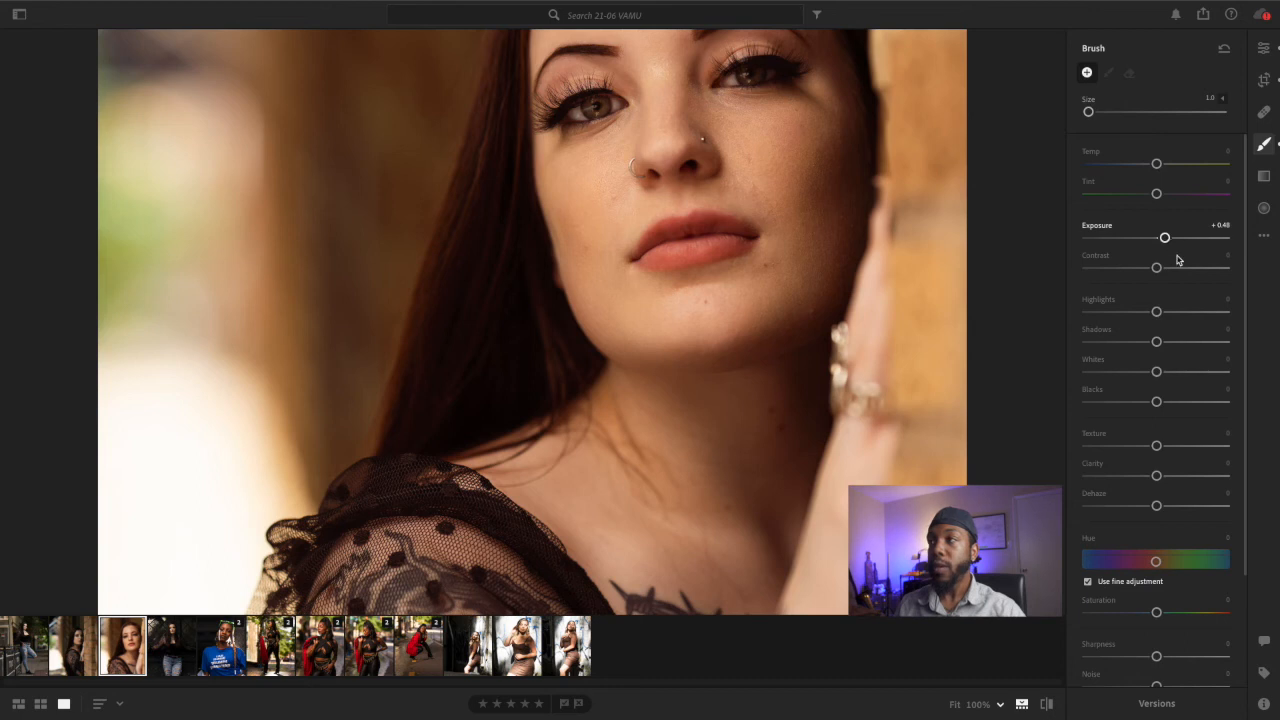
pyautogui.moveTo(1157, 402); pyautogui.dragTo(1167, 404)
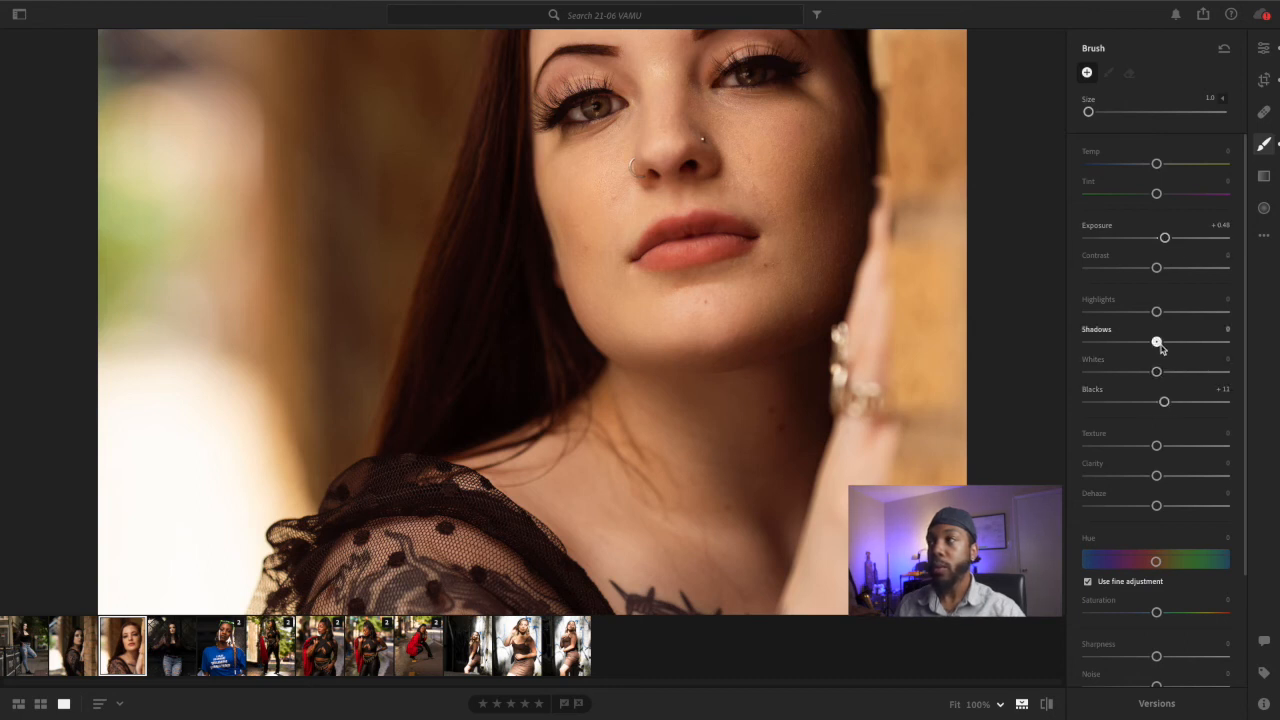
pyautogui.moveTo(1160, 345); pyautogui.dragTo(1168, 347)
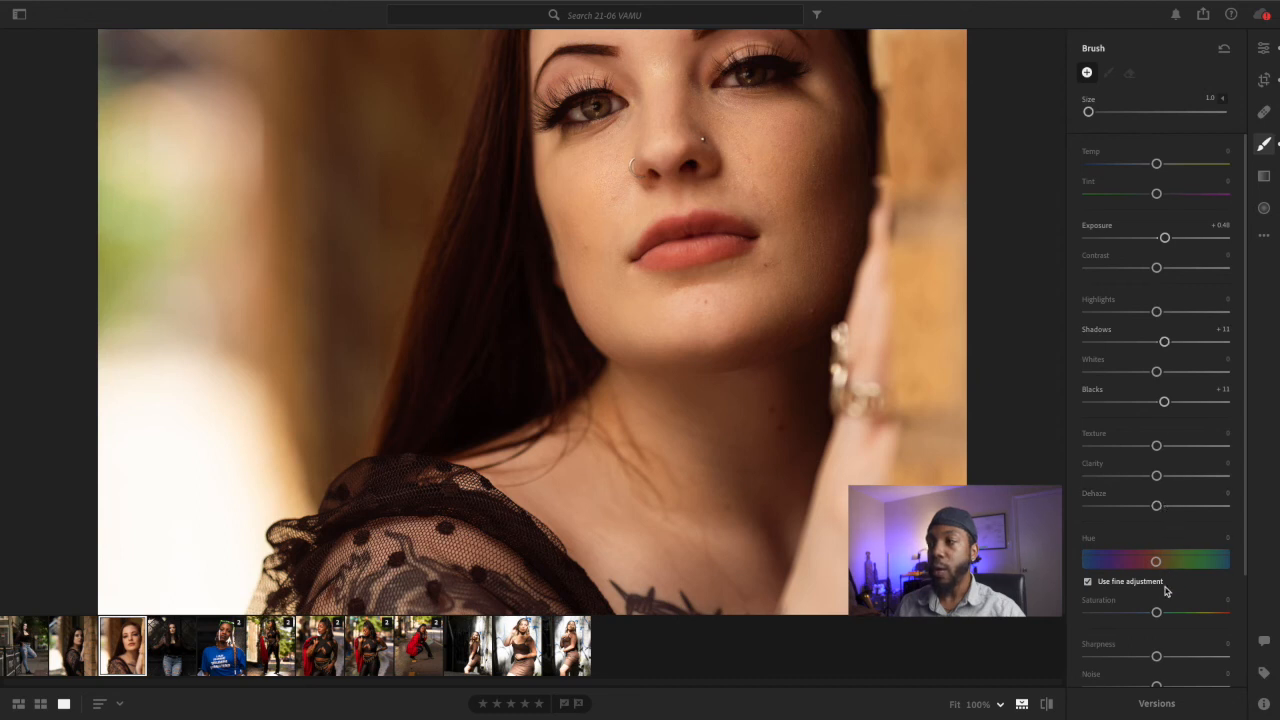
pyautogui.moveTo(1159, 616); pyautogui.dragTo(1170, 616)
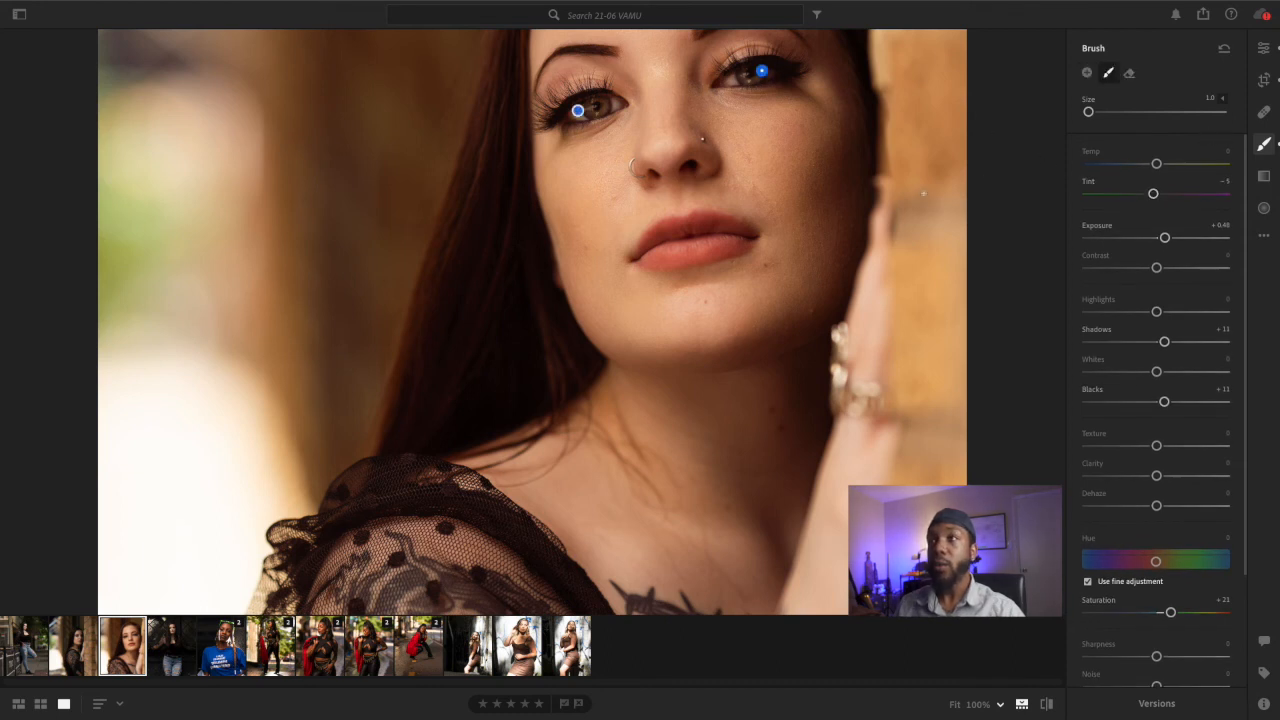
pyautogui.click(1263, 50)
pyautogui.click(934, 141)
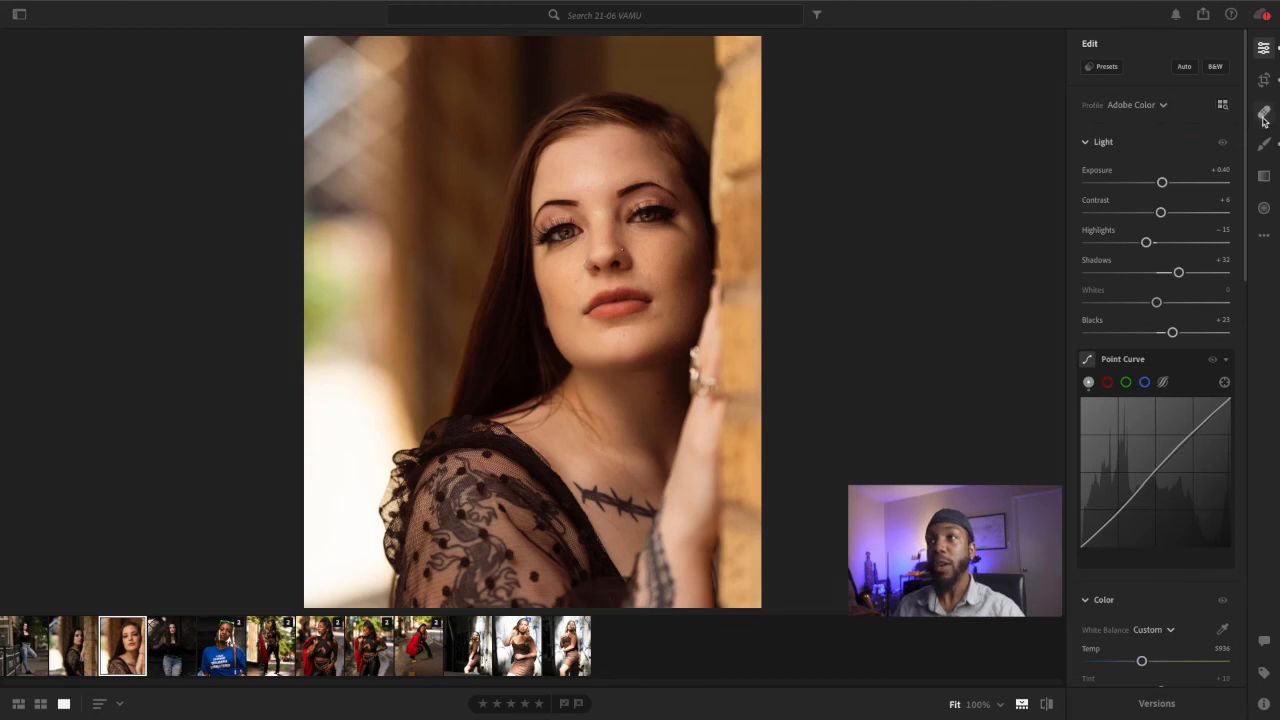
# Cover the blemish on the chin using the Healing Brush in Clone mode at size 4, sampling clean skin just below the lips.
pyautogui.click(1263, 115)
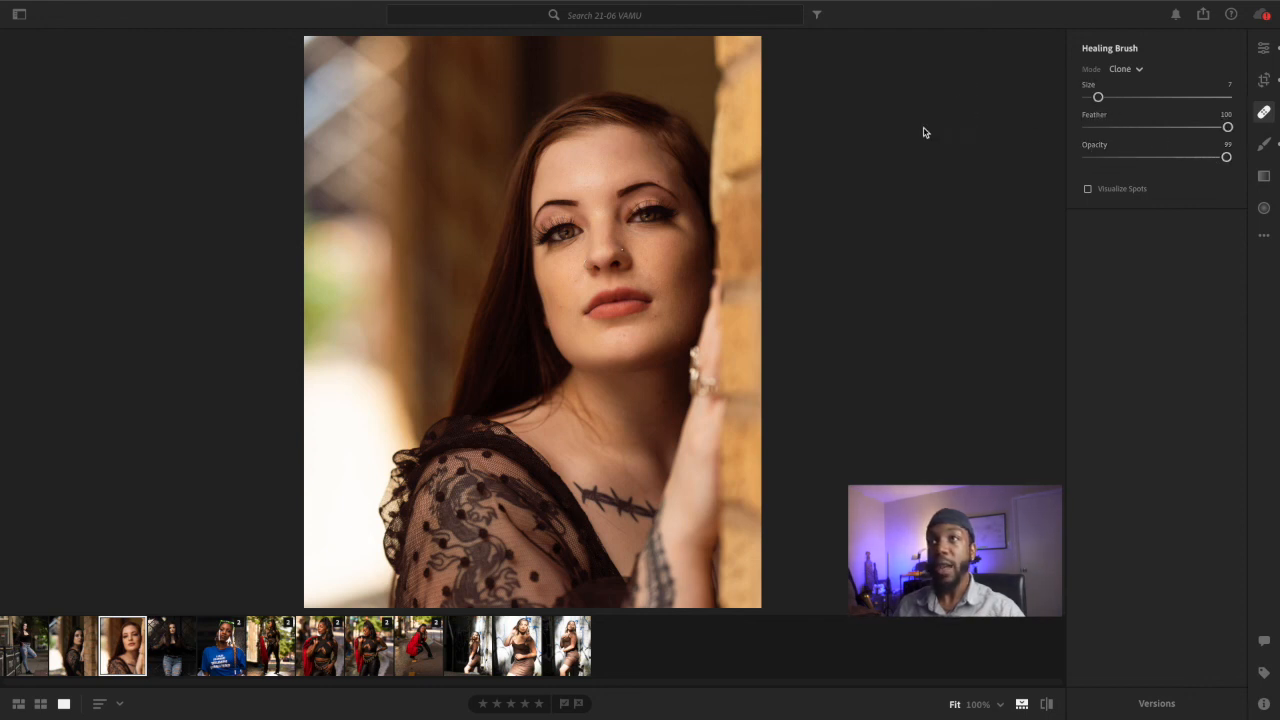
pyautogui.scroll(3, 668, 186)
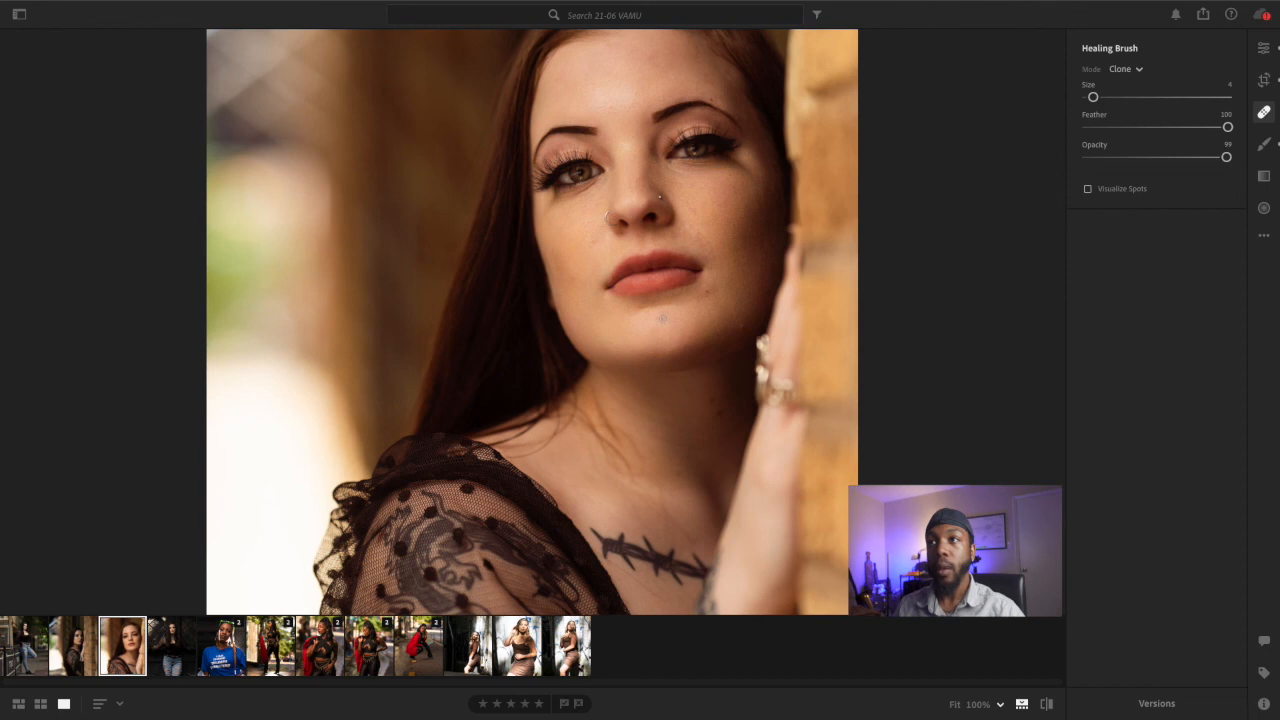
pyautogui.click(662, 318)
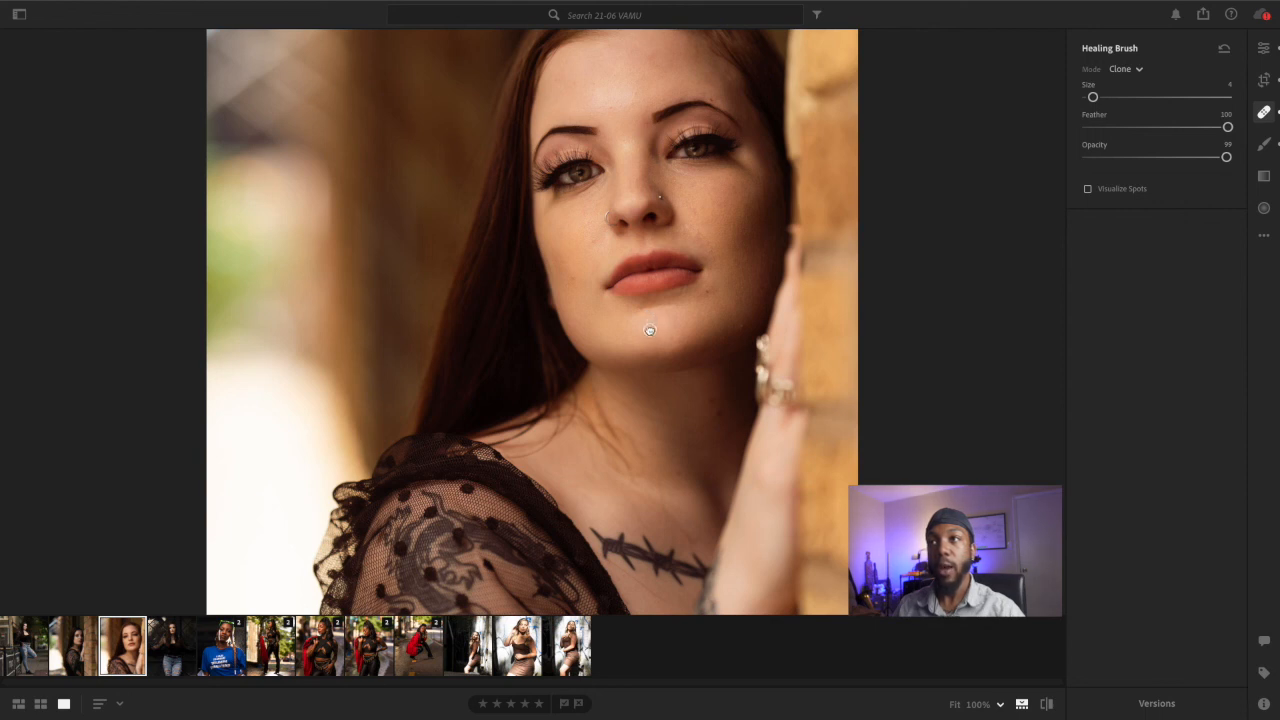
pyautogui.moveTo(660, 299)
pyautogui.mouseDown()
pyautogui.moveTo(687, 300)
pyautogui.moveTo(679, 272)
pyautogui.moveTo(703, 315)
pyautogui.moveTo(677, 309)
pyautogui.mouseUp()
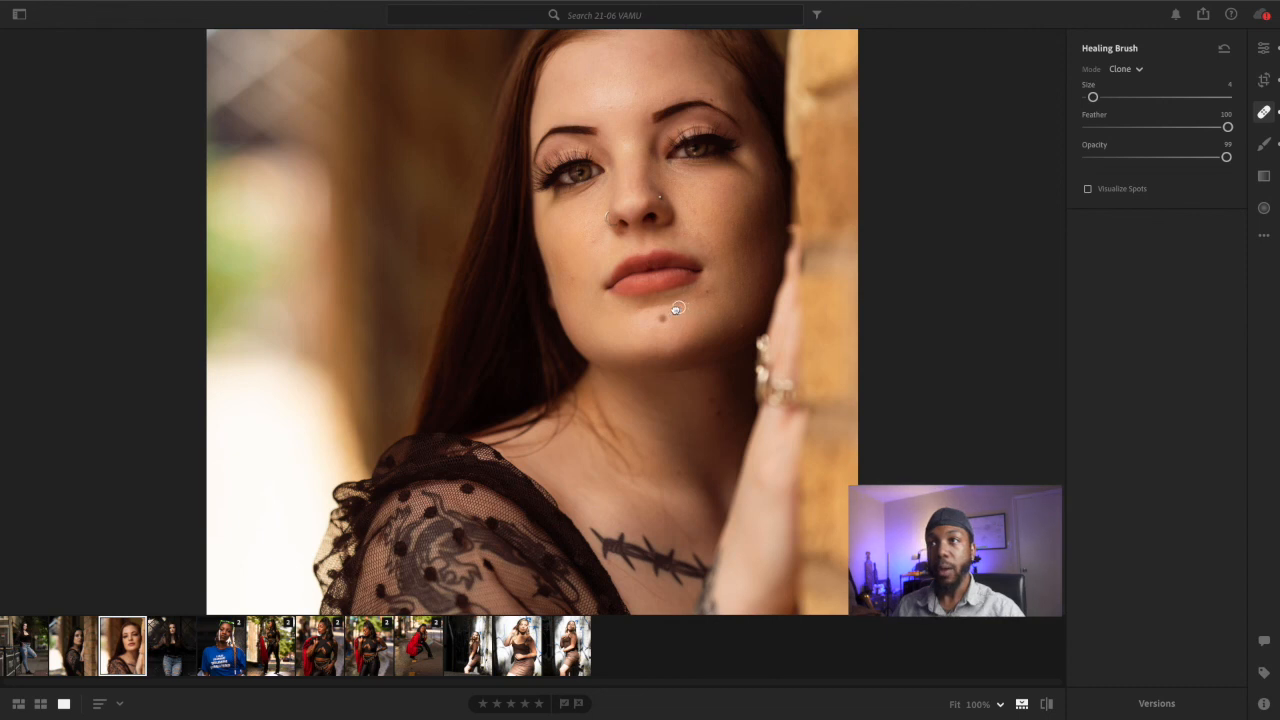